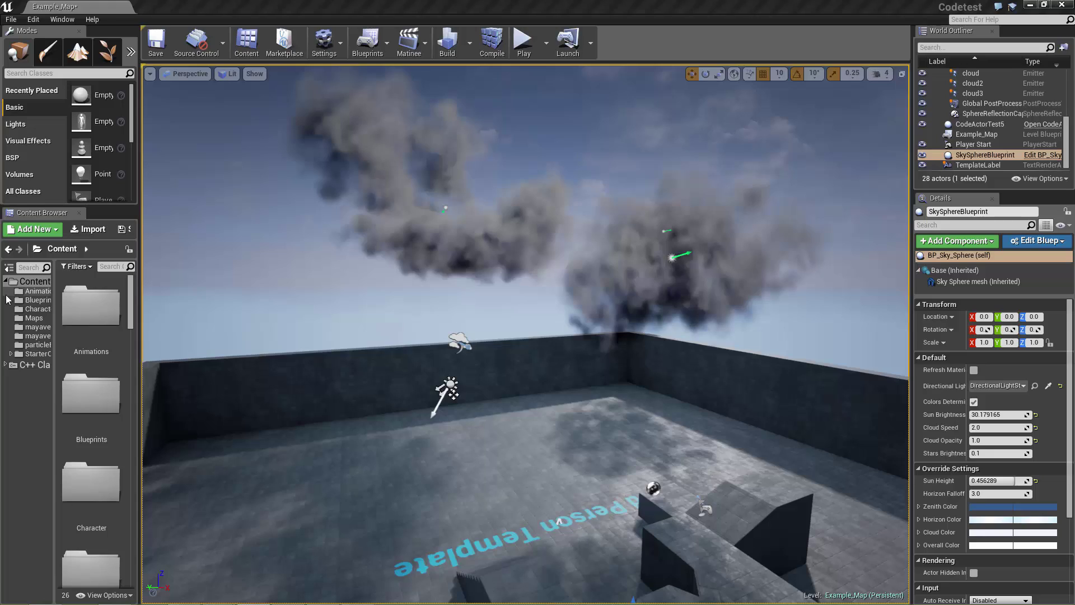
- Switch to Maya, examine the fluid cloud from several angles and select the camera next to it
right_click_drag(358, 310, 482, 313)
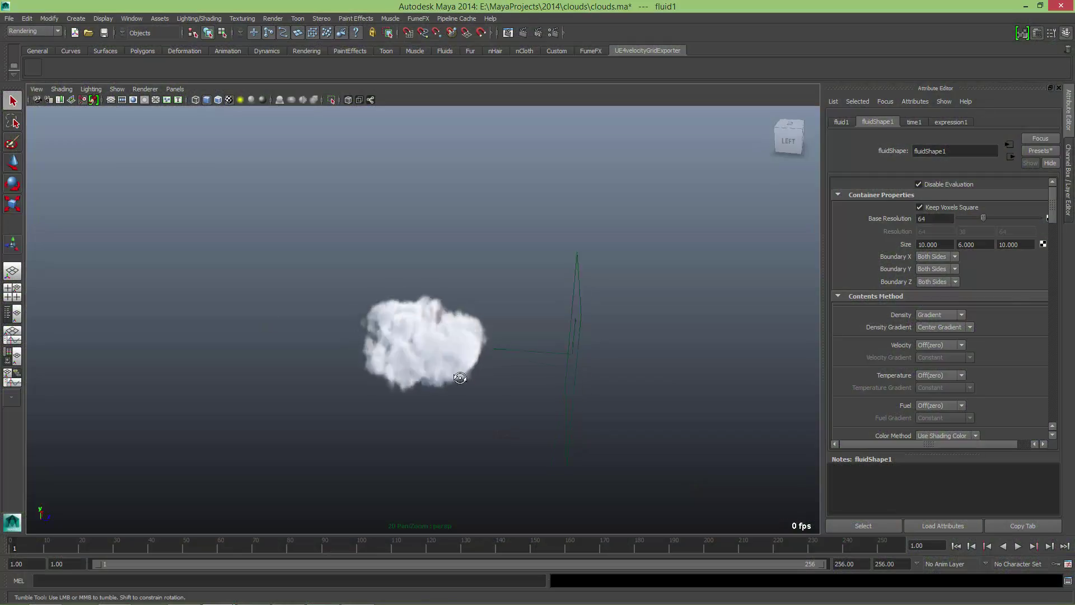
left_click_drag(461, 378, 549, 348, "alt")
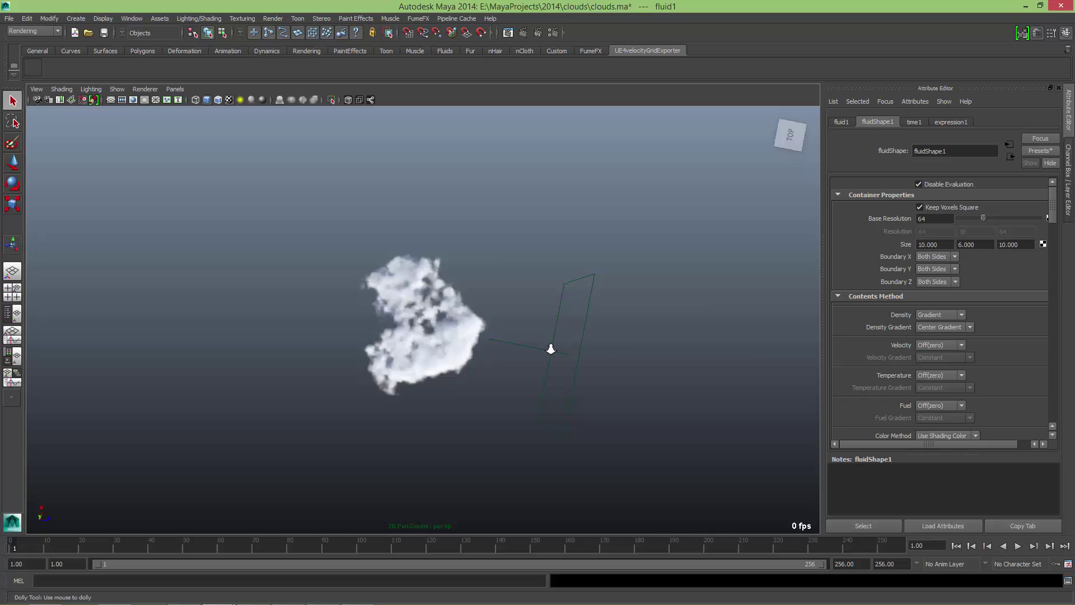
right_click_drag(549, 348, 581, 348, "alt")
left_click_drag(581, 348, 373, 311, "alt")
right_click_drag(374, 311, 356, 311, "alt")
left_click_drag(357, 312, 479, 324, "alt")
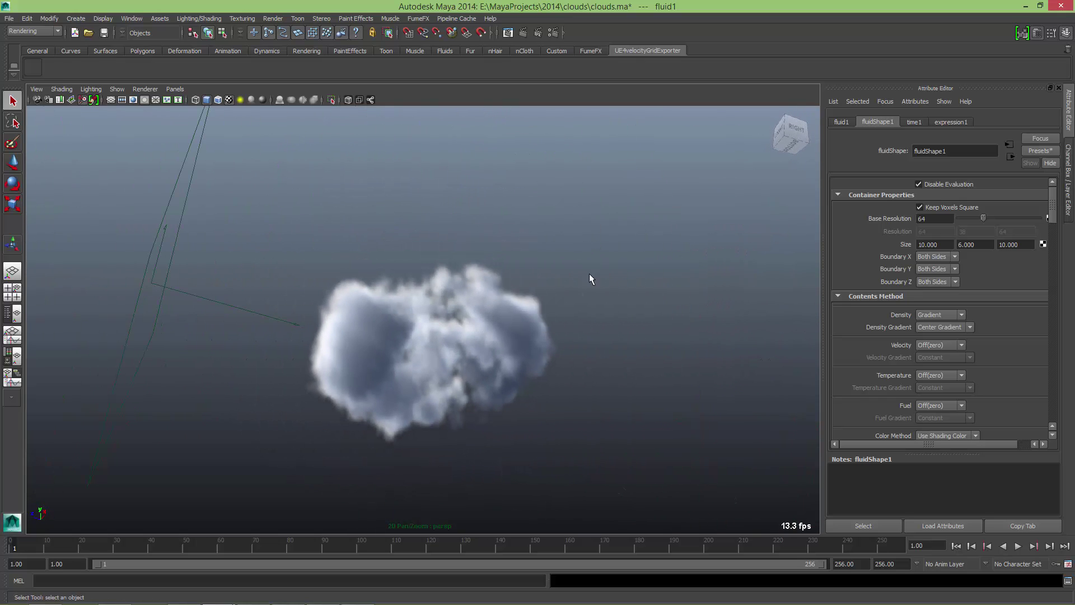
left_click_drag(591, 278, 605, 341, "alt")
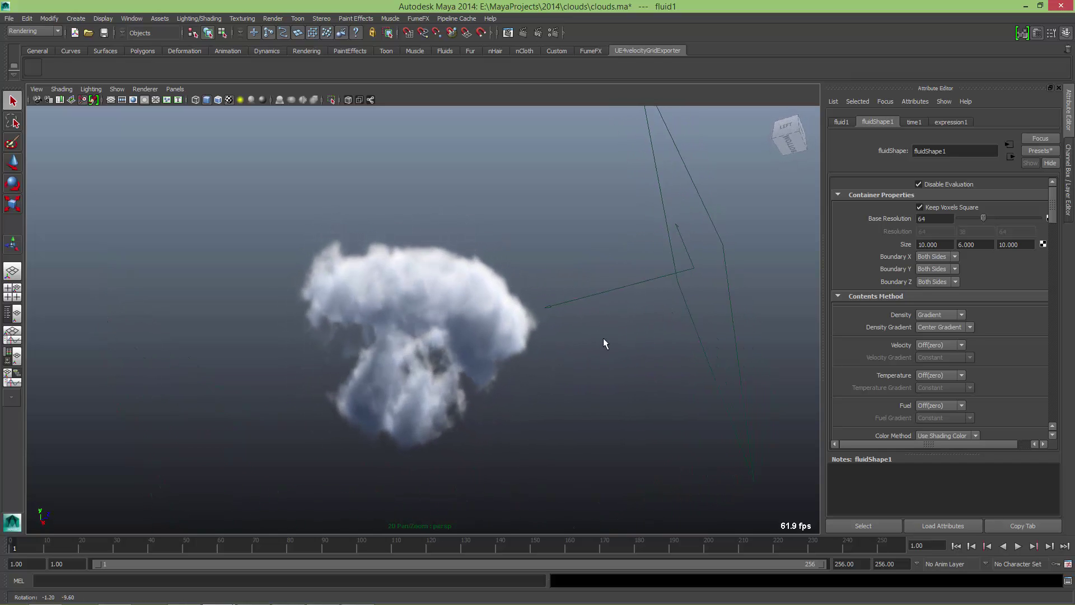
left_click(629, 266)
left_click_drag(624, 377, 595, 315, "alt")
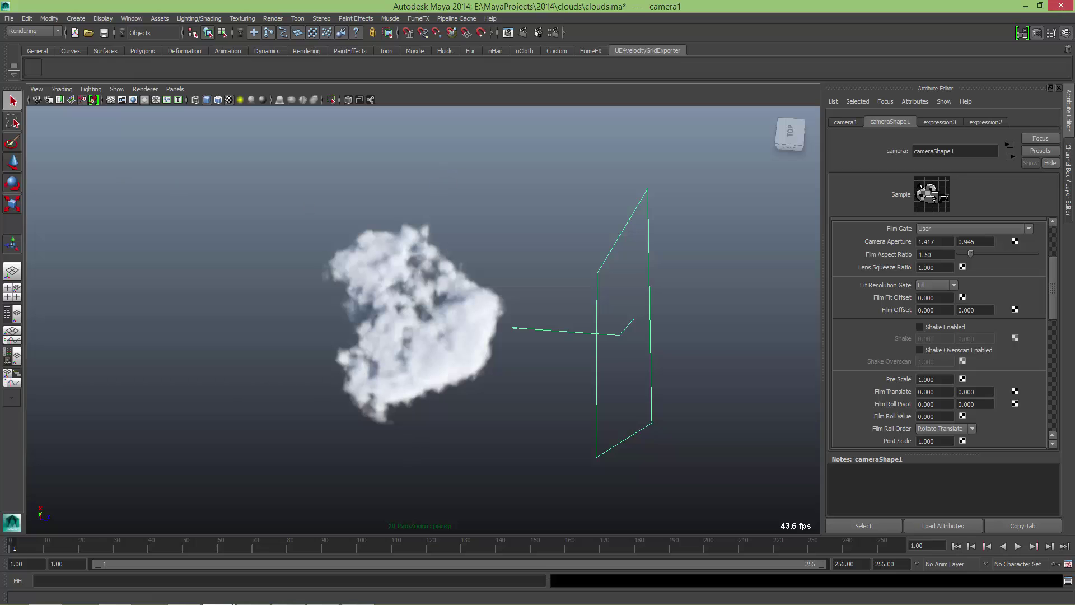
- Switch to Photoshop, maximize its window and examine the cloud slices in cloud.psd both up close and as a whole sheet
left_click_drag(0, 143, 509, 78)
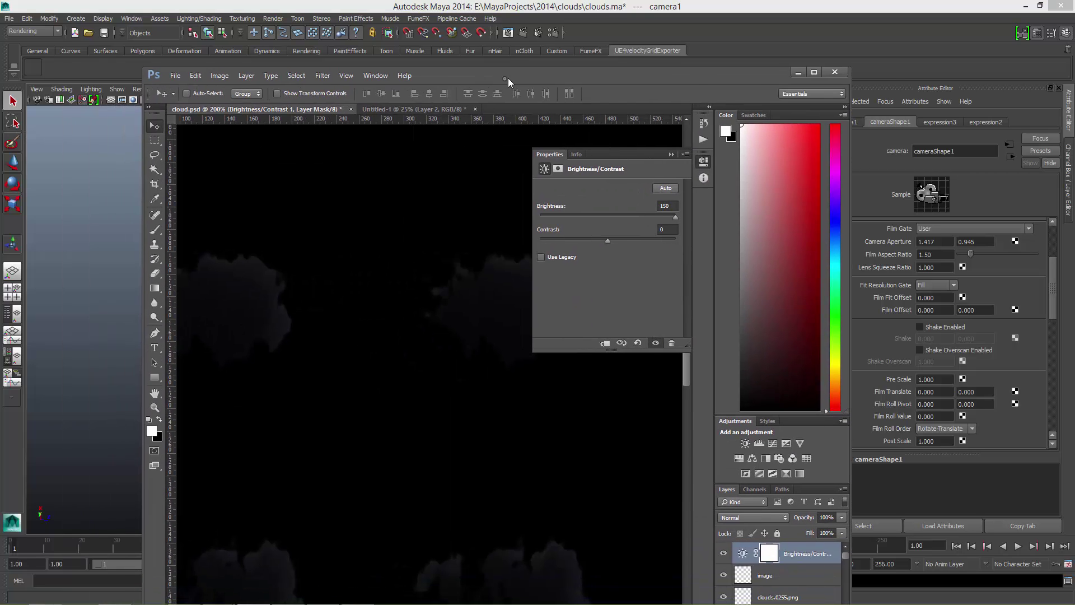
double_click(508, 78)
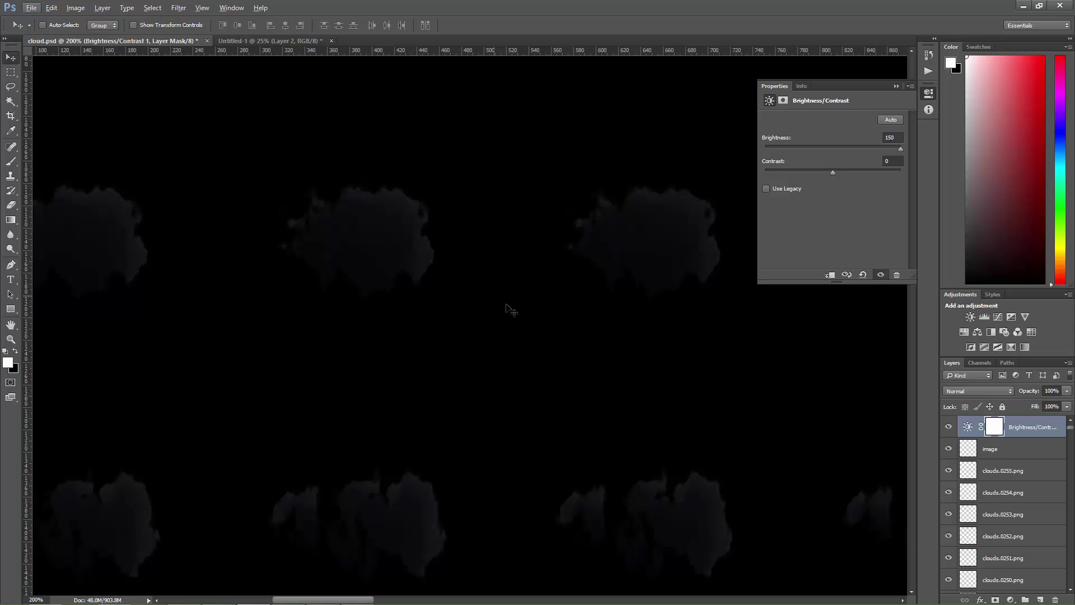
key("ctrl+plus")
key("ctrl+plus")
left_click_drag(439, 282, 644, 428)
left_click_drag(463, 364, 729, 360)
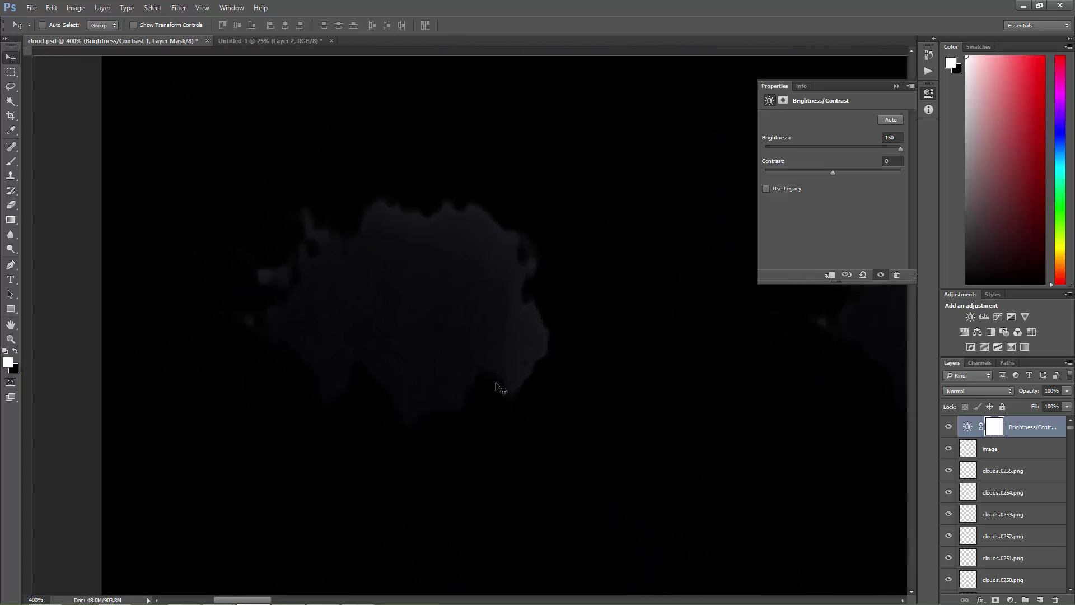
key("ctrl+minus")
scroll(546, 380, "down", 6, "alt")
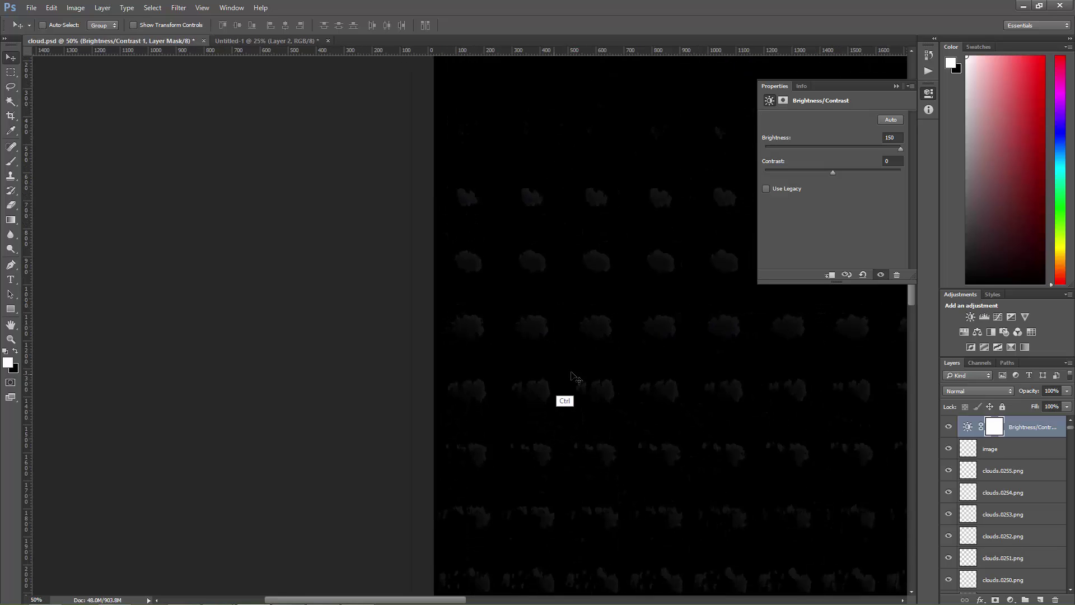
left_click_drag(623, 354, 344, 311)
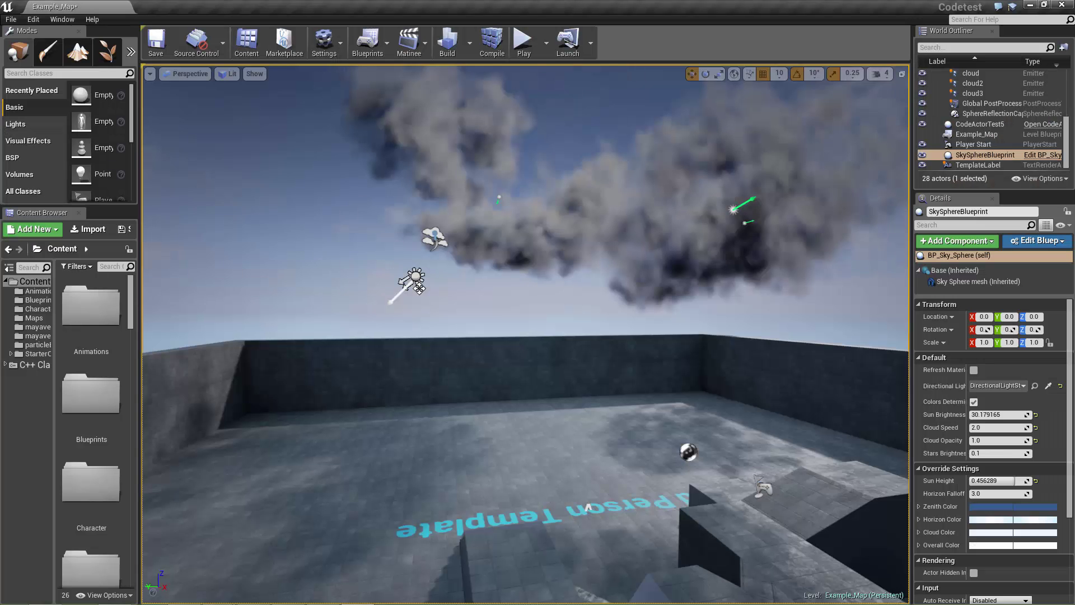
- Return to Unreal Editor, widen the Content Browser and select the cloud texture in the Content folder
left_click_drag(137, 348, 346, 343)
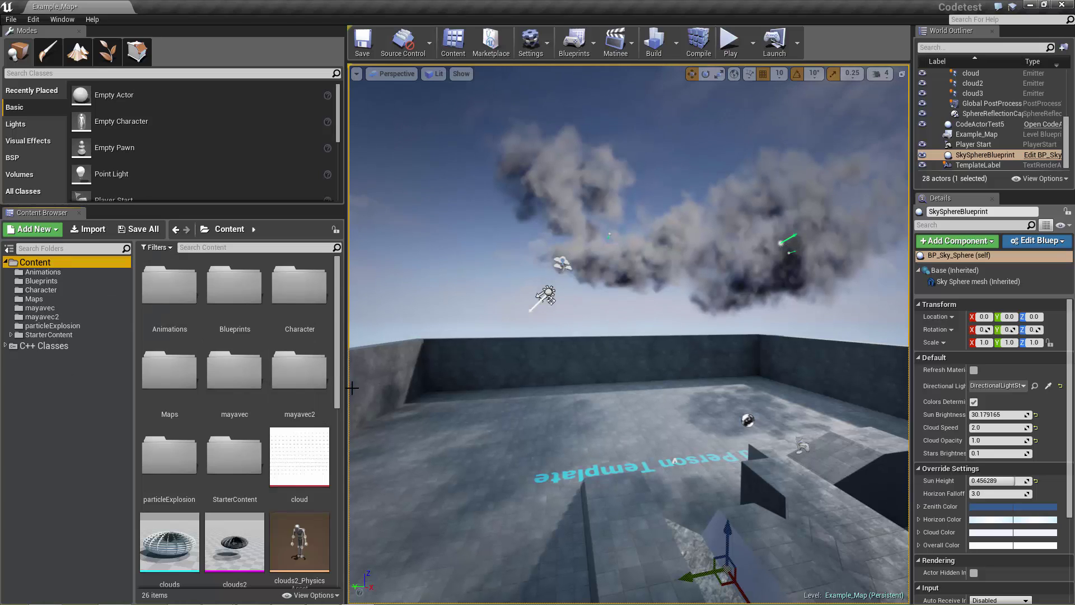
scroll(339, 394, "down", 2)
left_click(299, 372)
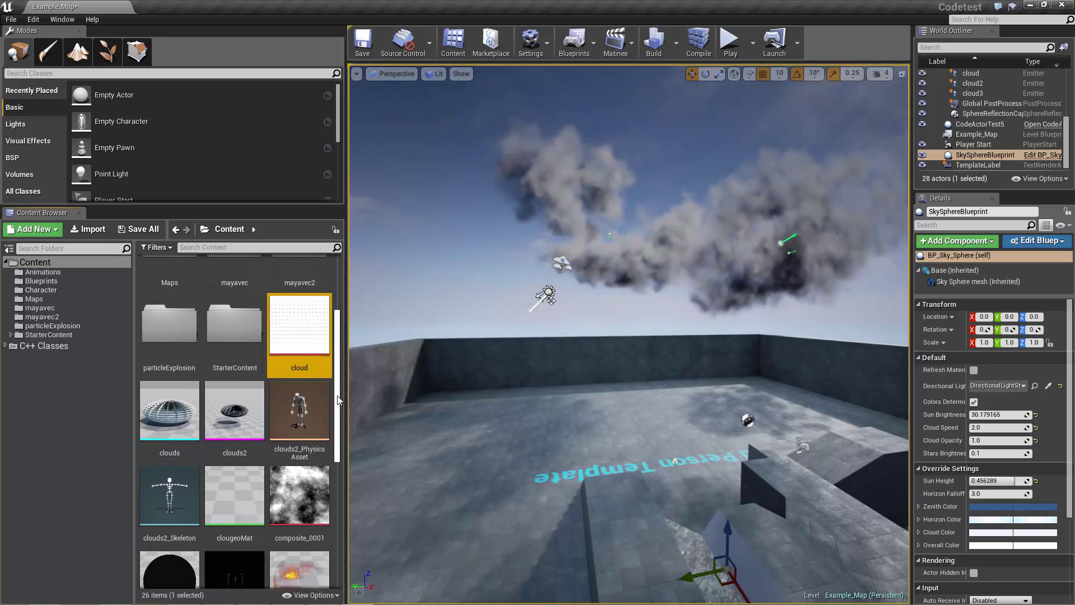
- Open NewParticleSystem, examine its particle cloud from several angles and close its editor
scroll(341, 424, "down", 1)
scroll(342, 402, "down", 3)
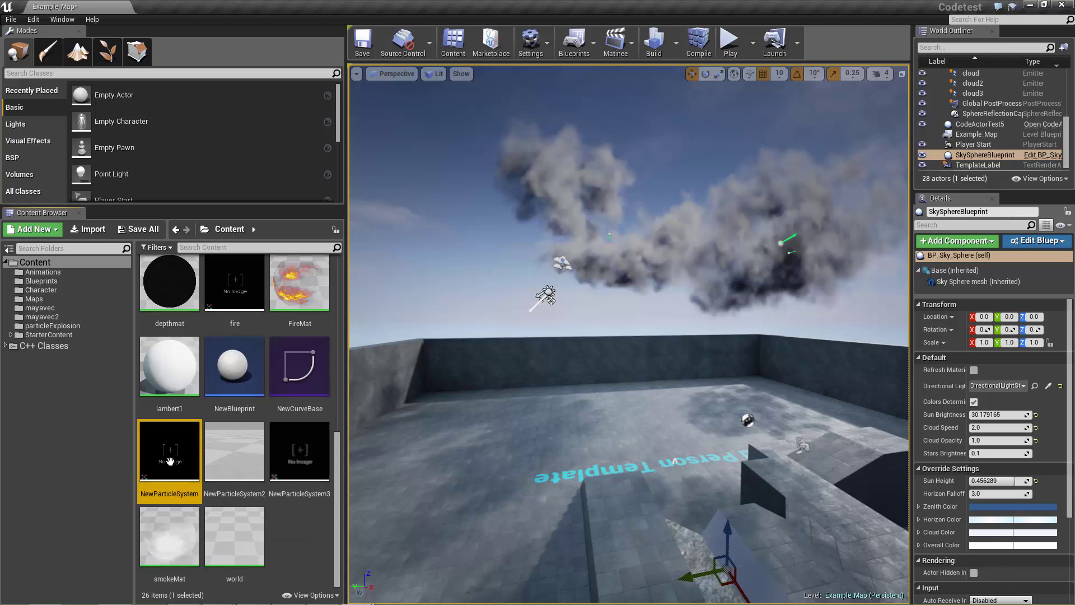
left_click_drag(0, 155, 786, 0)
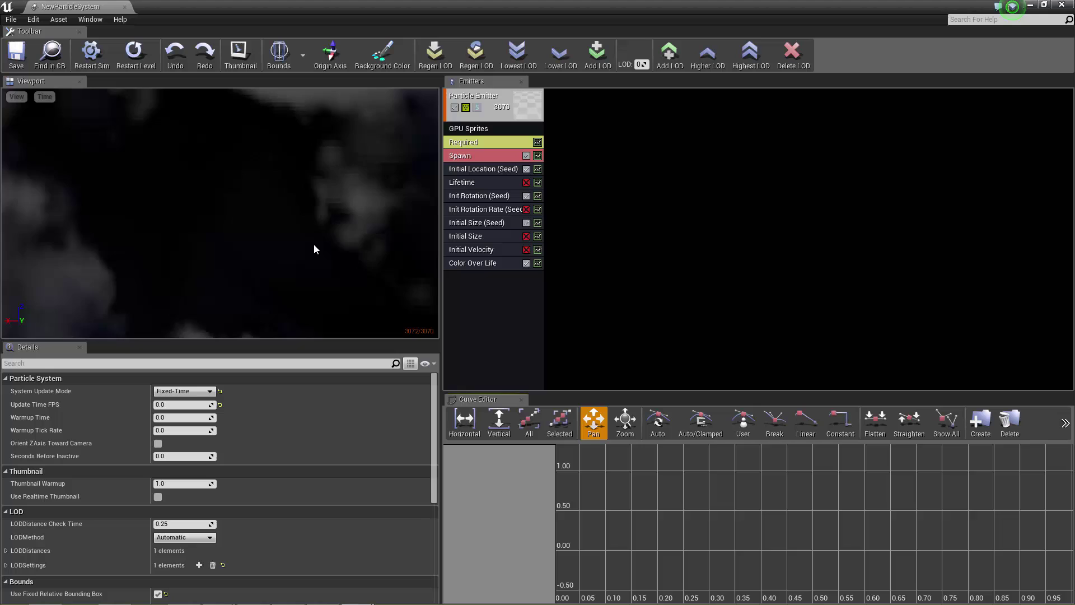
scroll(314, 245, "down", 5)
left_click_drag(315, 245, 292, 241)
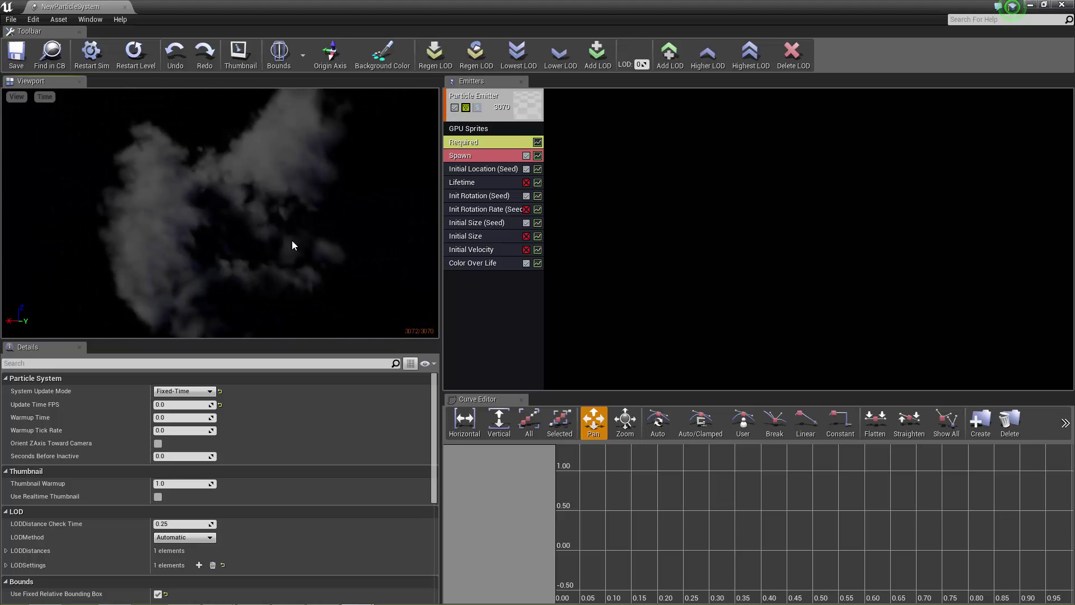
left_click_drag(229, 250, 251, 246)
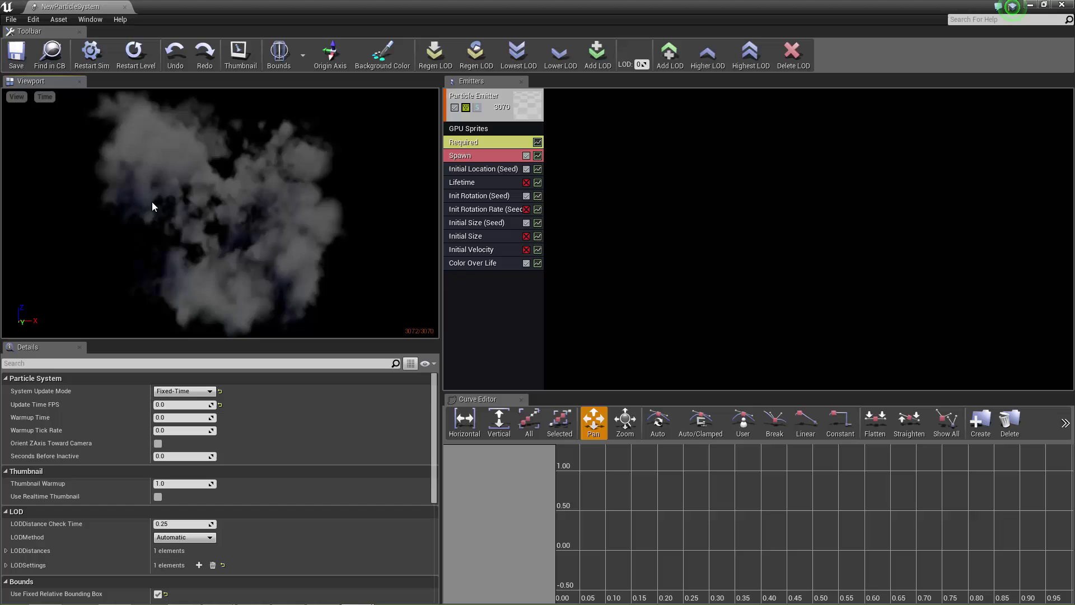
mouse_move(258, 230)
left_mouse_down()
mouse_move(289, 237)
mouse_move(241, 242)
left_mouse_up()
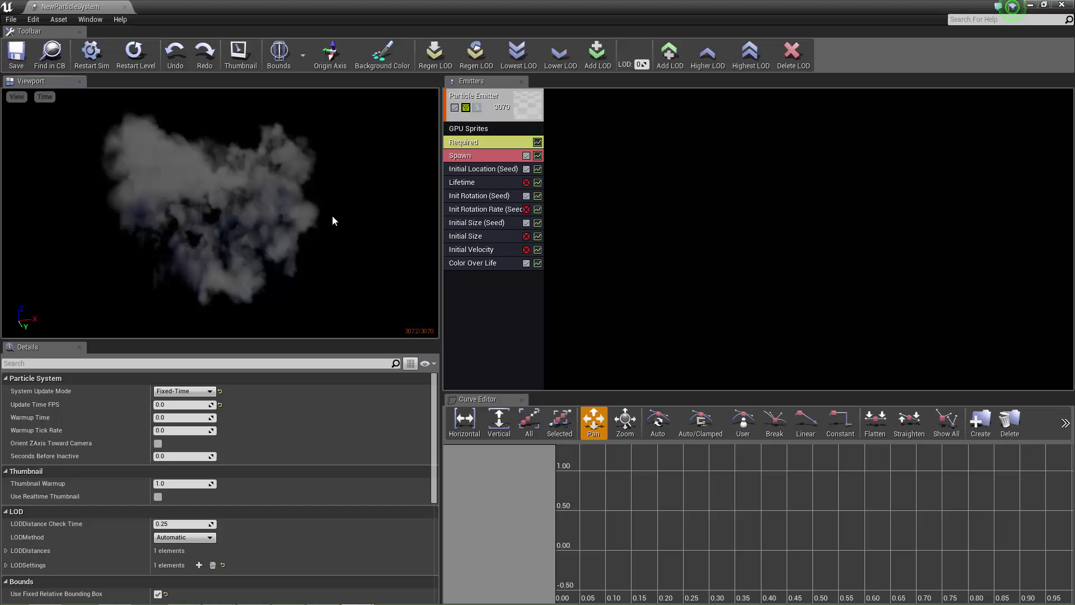
left_click_drag(250, 232, 300, 196)
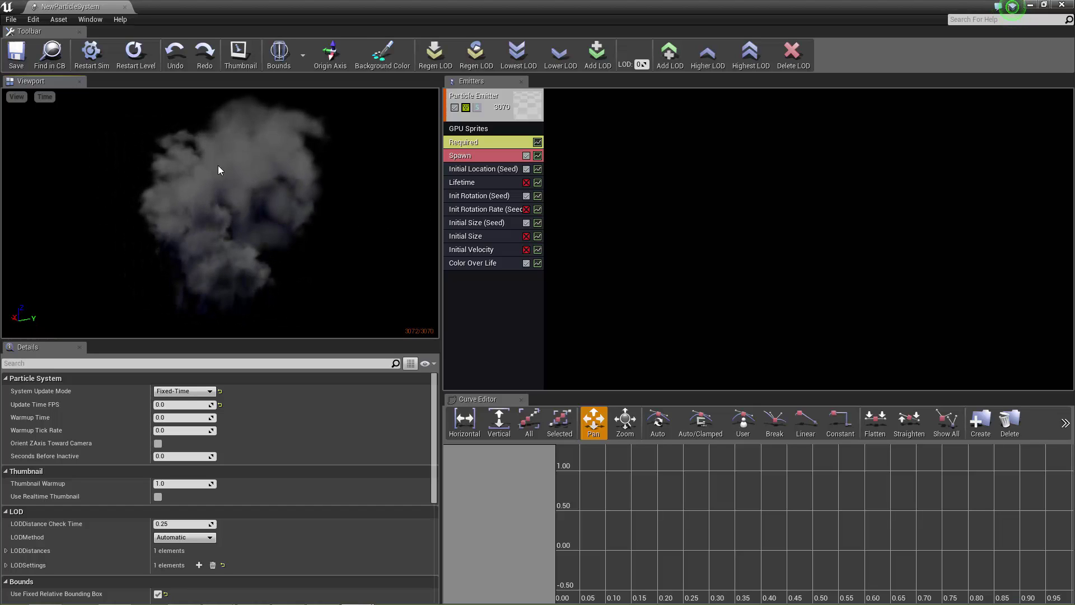
left_click(1063, 6)
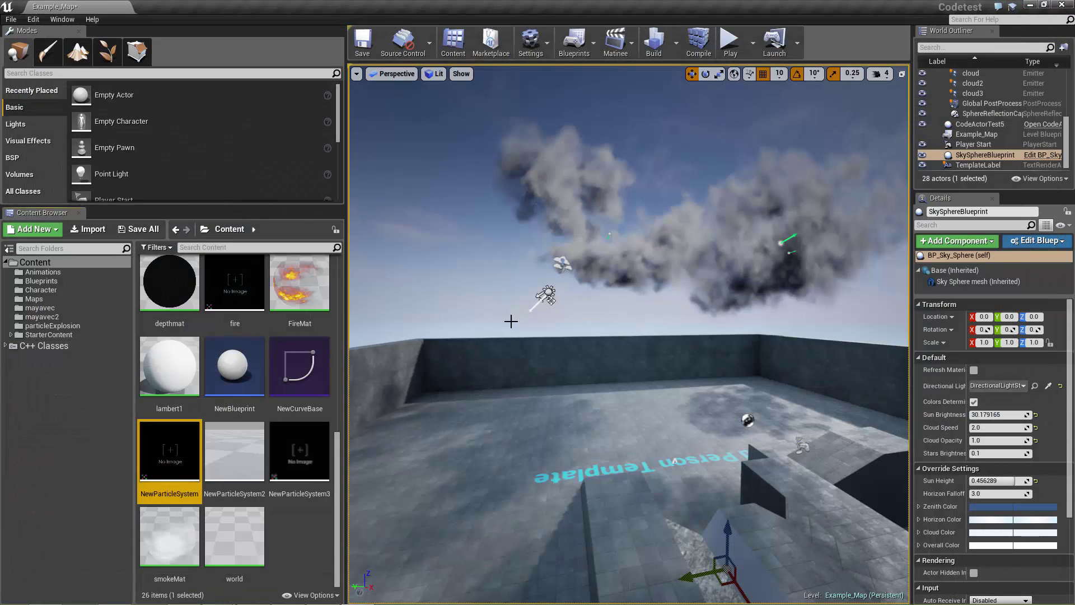
- Open the world material and shift the BoundingBoxBased_0-1_UVW node slightly away from the isolateZ group
double_click(249, 526)
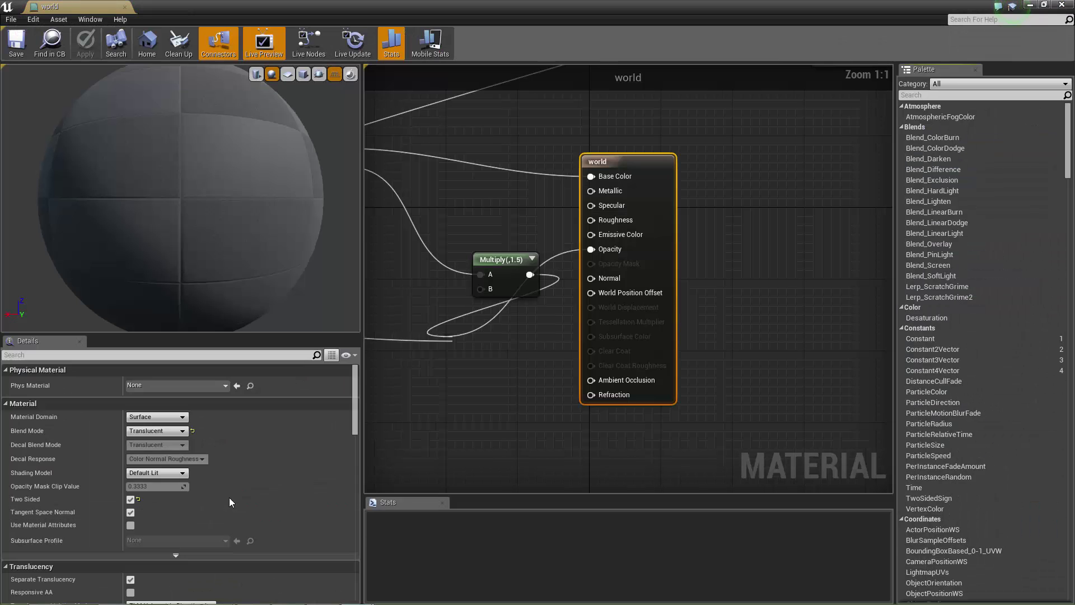
scroll(753, 263, "down", 5)
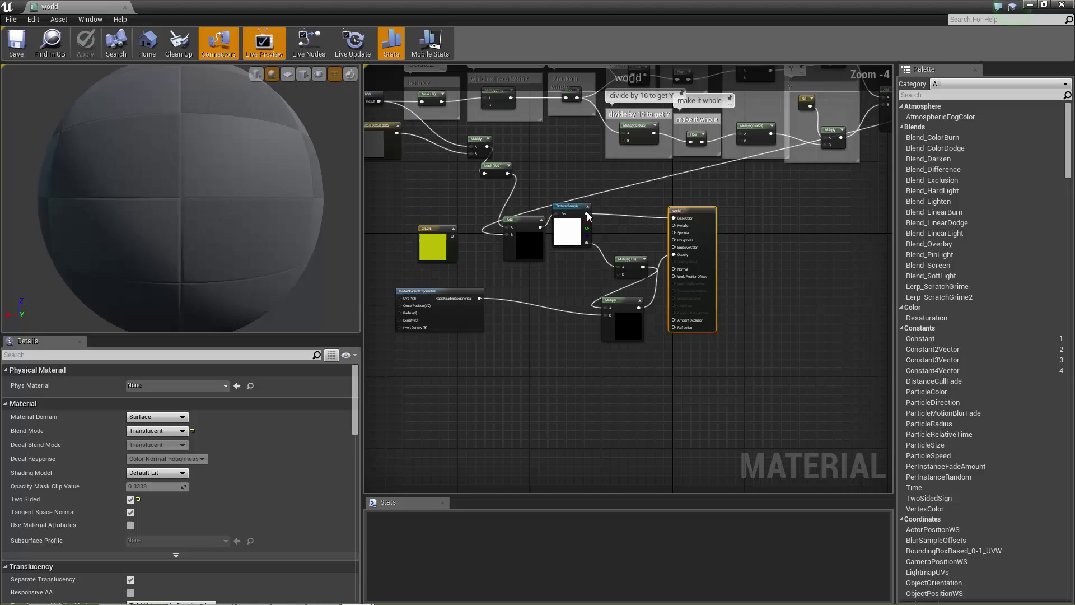
right_click_drag(620, 226, 670, 317)
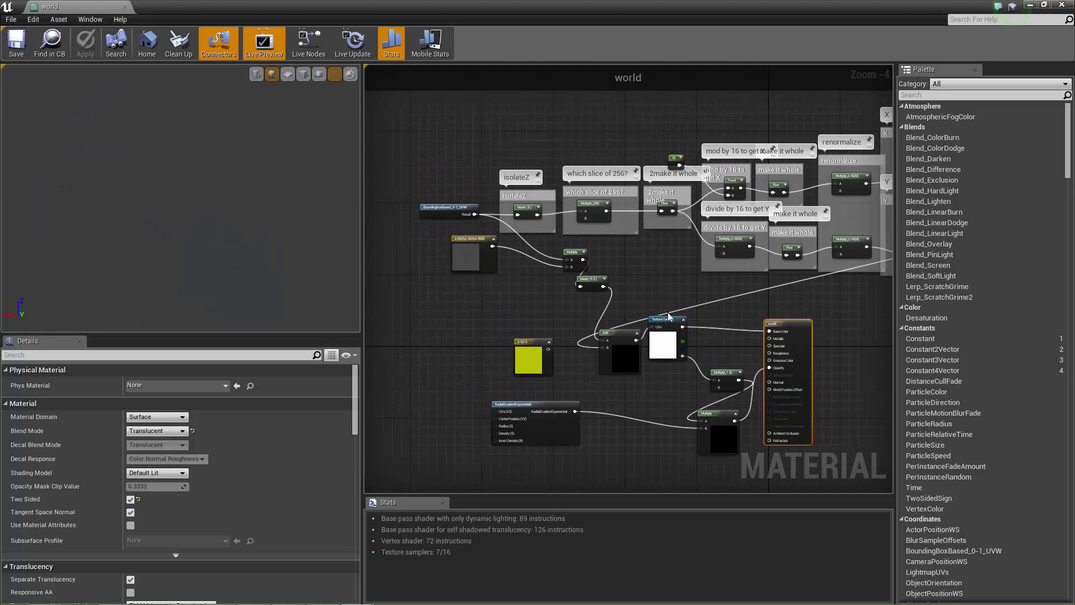
left_click_drag(447, 211, 433, 188)
- Examine the world material's graph from the bounding box node through the slice and renormalize groups to the output, and minimize the editor
right_click_drag(476, 325, 416, 294)
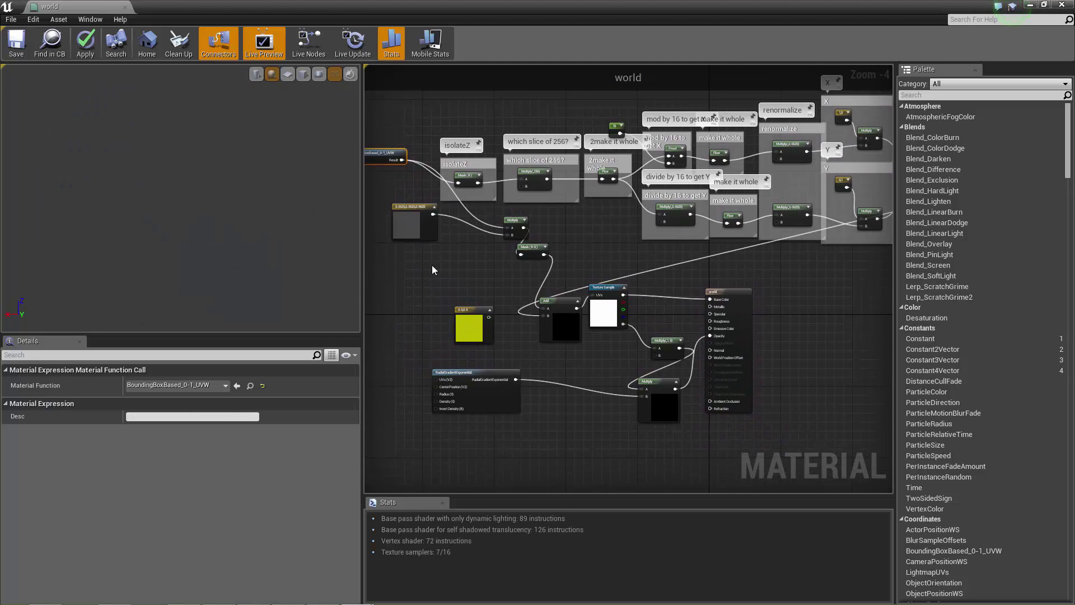
right_click_drag(381, 156, 437, 180)
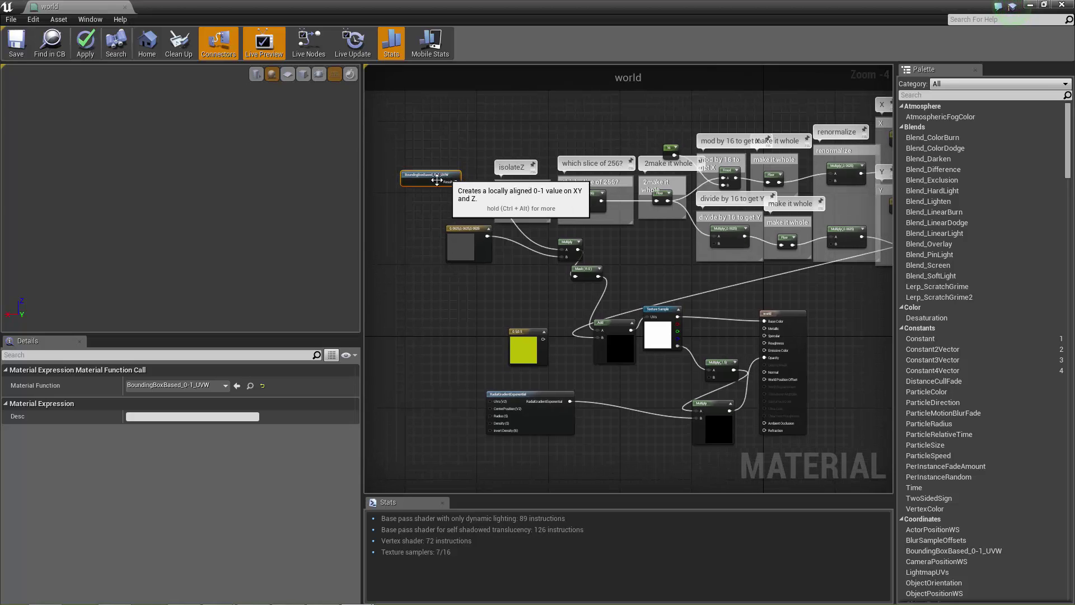
right_click_drag(482, 245, 452, 219)
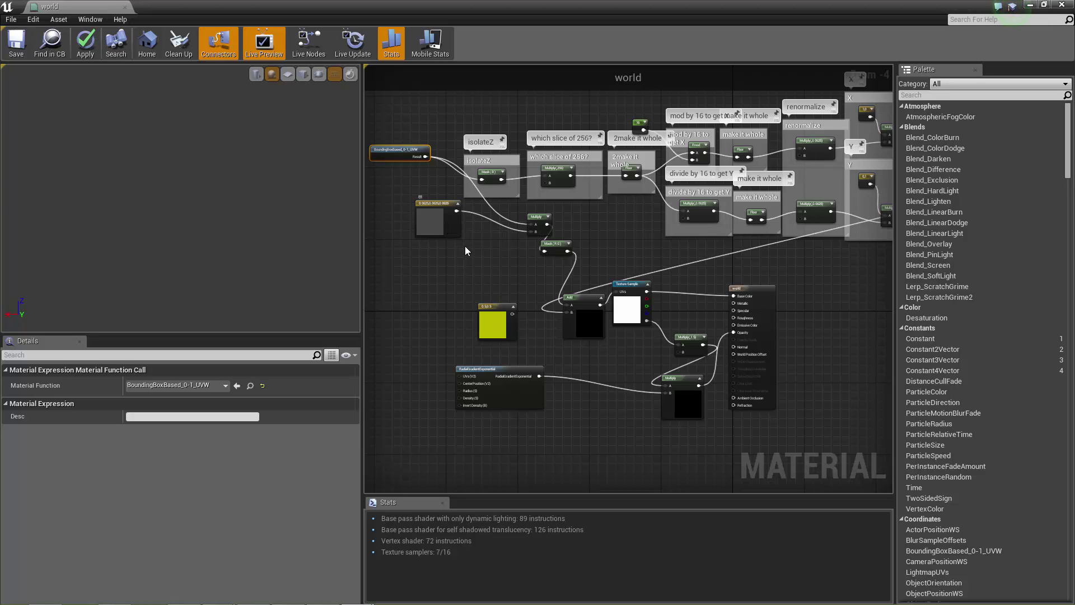
right_click_drag(495, 271, 446, 316)
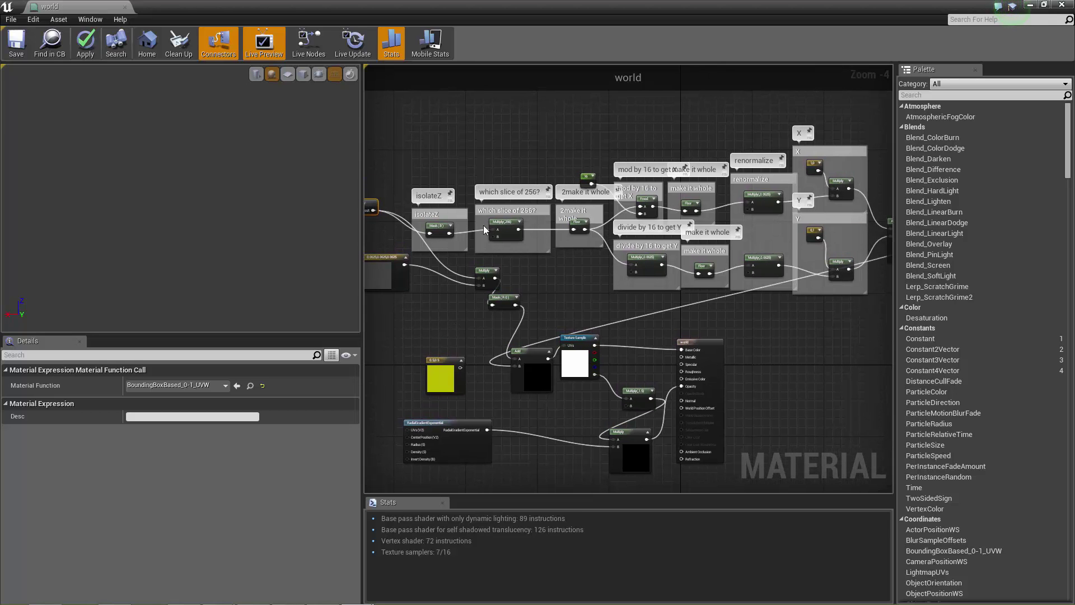
right_click_drag(483, 225, 595, 221)
right_click_drag(448, 207, 317, 202)
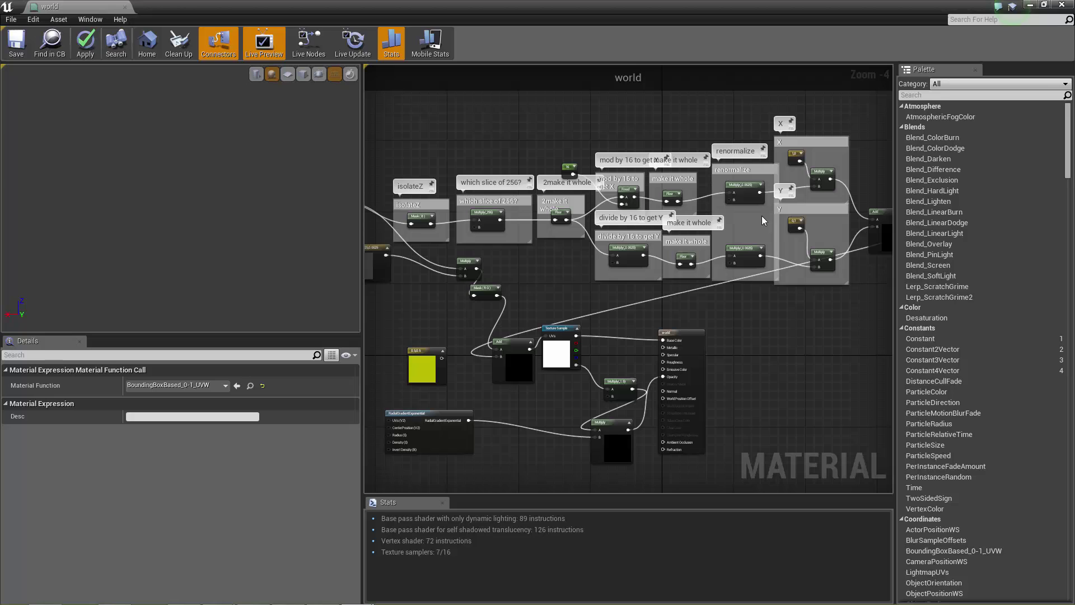
right_click_drag(706, 318, 732, 307)
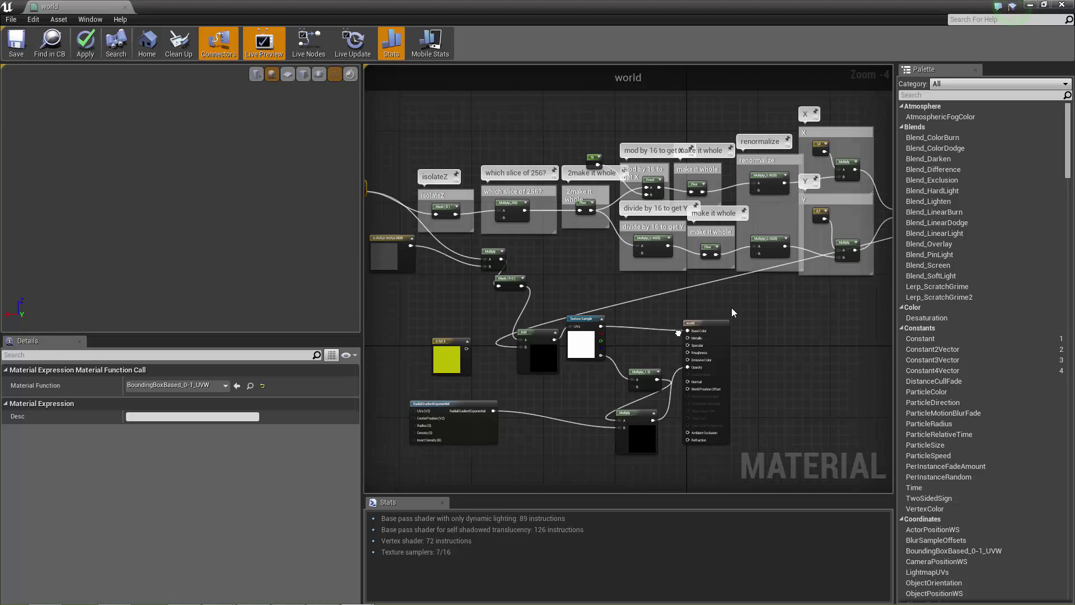
right_click_drag(574, 370, 602, 352)
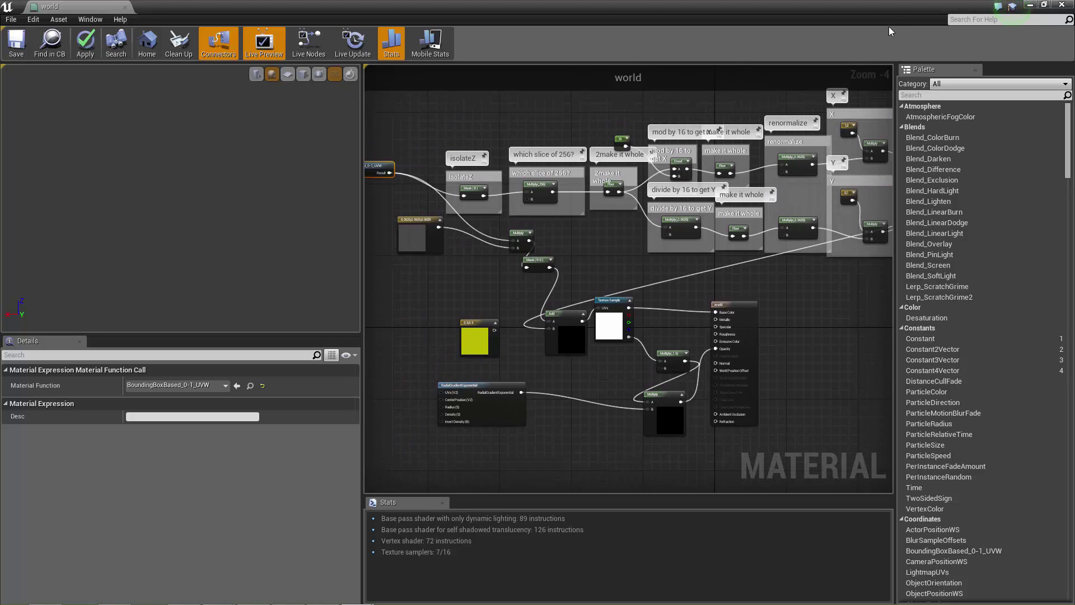
left_click(1034, 6)
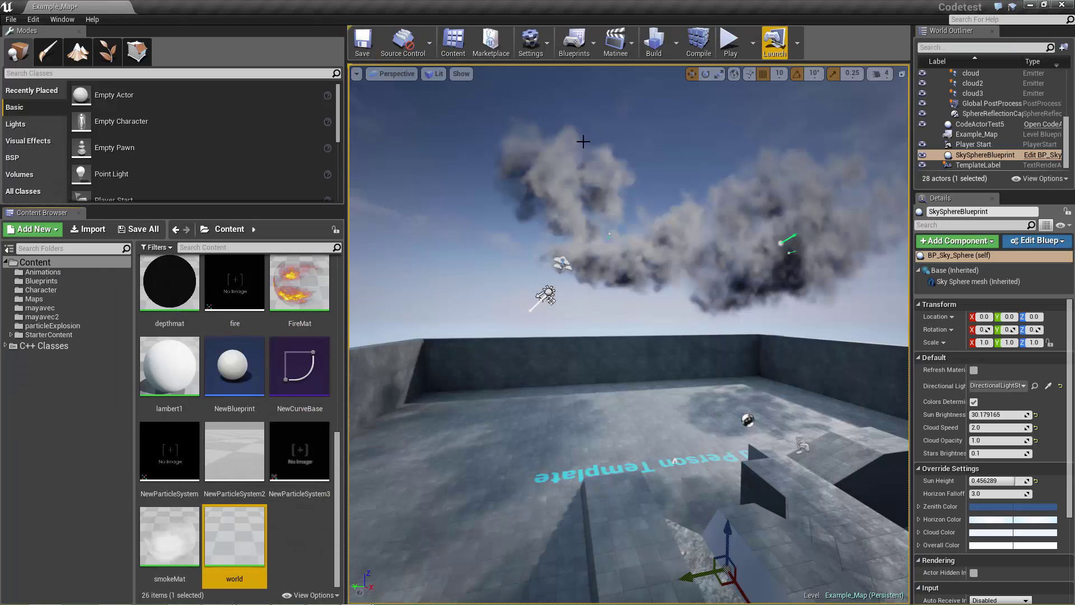
- Reopen NewParticleSystem and, in the Spawn module's burst entry 0, reduce Count to 167 and raise it to 2059
scroll(190, 527, "up", 1)
double_click(169, 476)
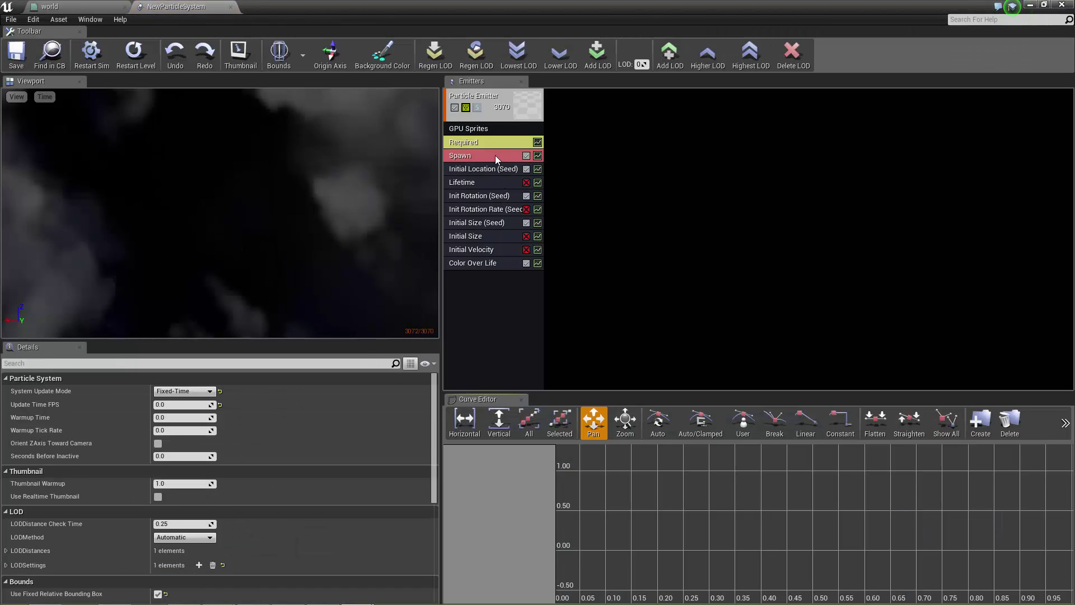
left_click(496, 156)
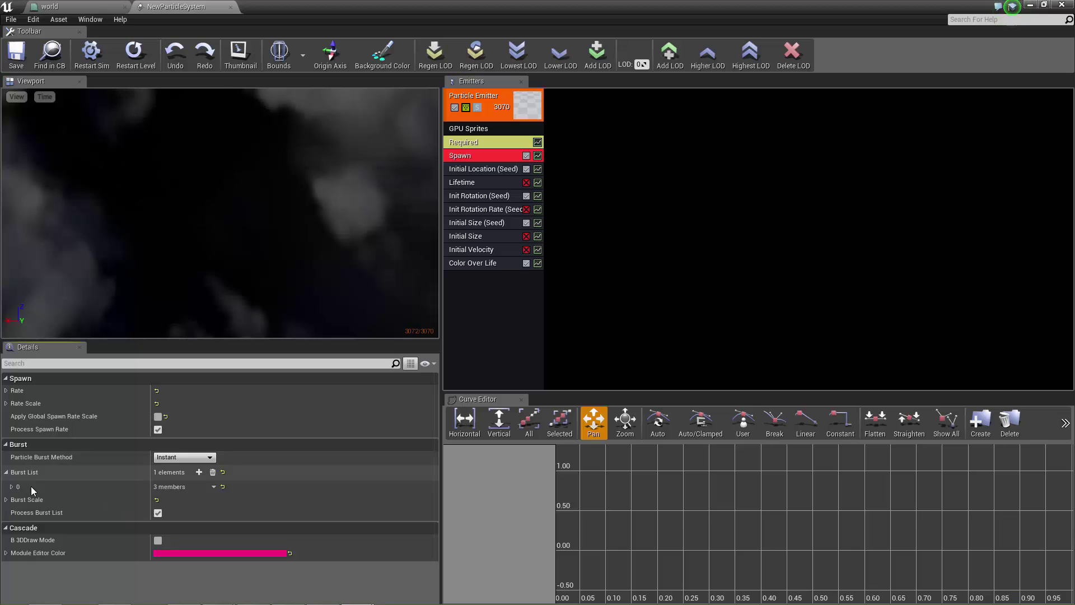
left_click(7, 472)
left_click(11, 487)
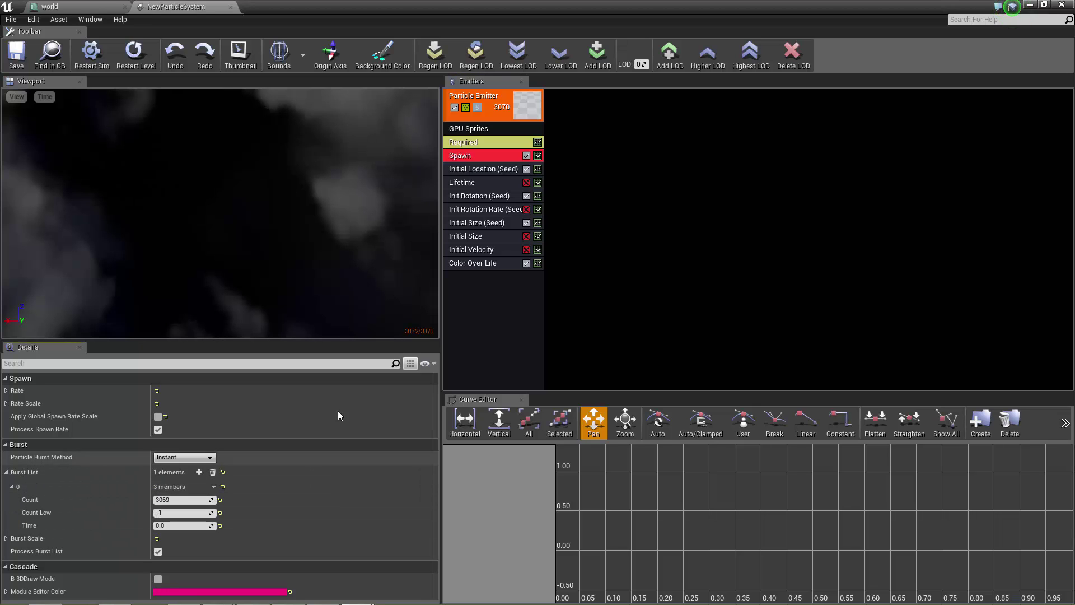
left_click_drag(179, 499, 156, 500)
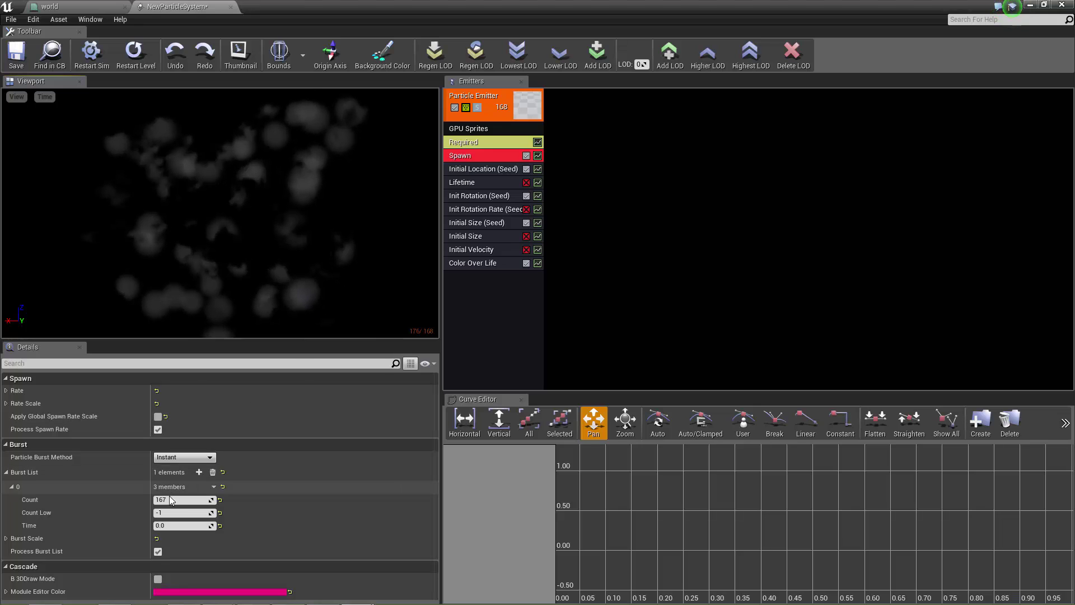
left_click_drag(166, 499, 267, 505)
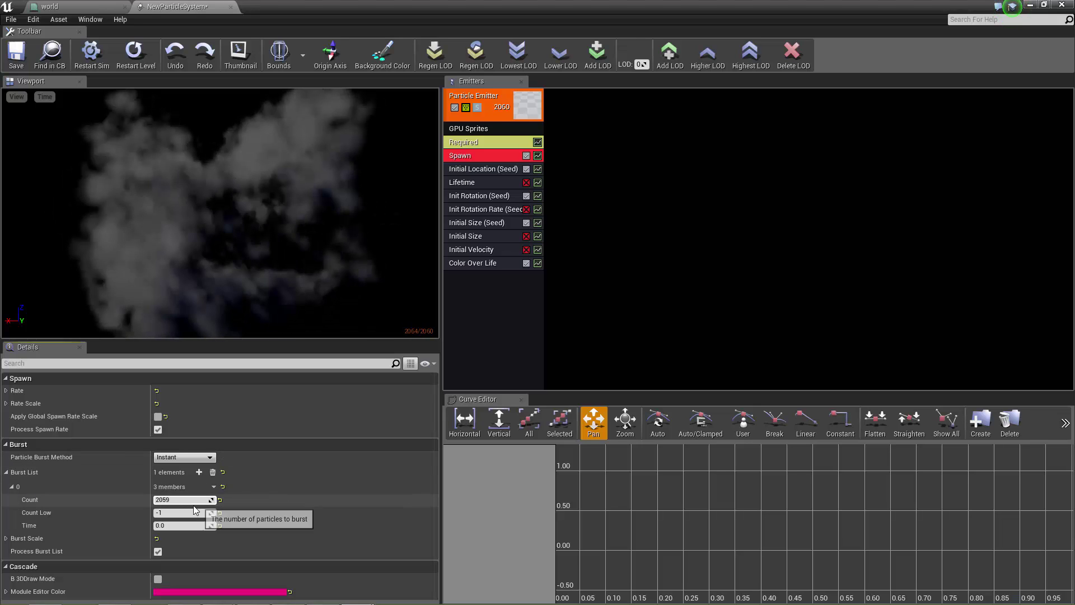
- Raise the Count of the Spawn module's burst entry 0 to 3513 and higher, check the denser cloud, and minimize the editor
left_click_drag(194, 501, 235, 499)
scroll(223, 240, "down", 3)
left_click_drag(223, 240, 270, 221)
scroll(270, 223, "up", 3)
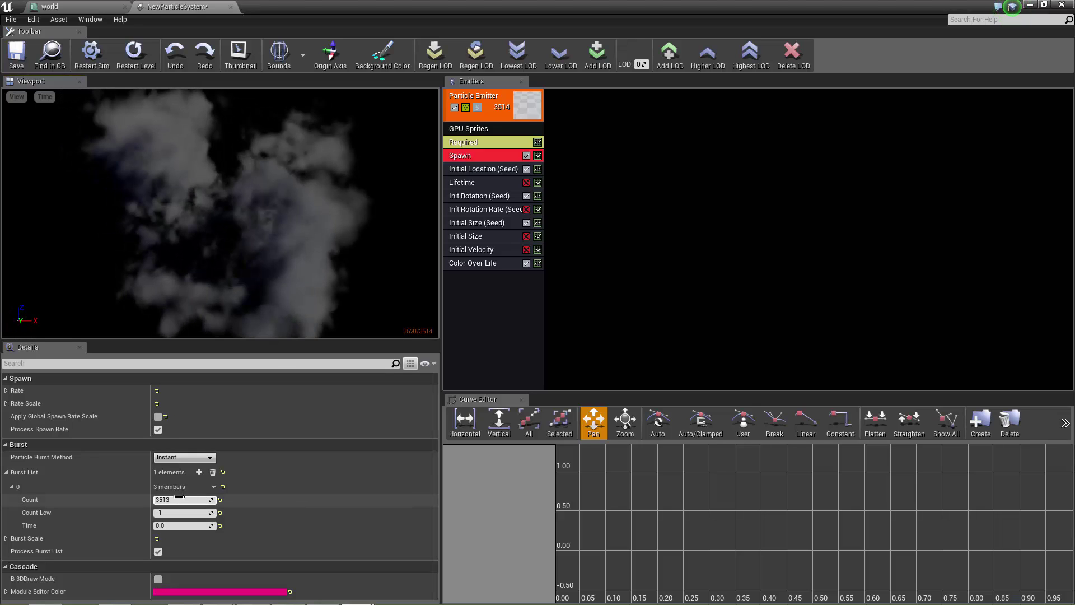
left_click_drag(179, 499, 235, 499)
left_click(79, 9)
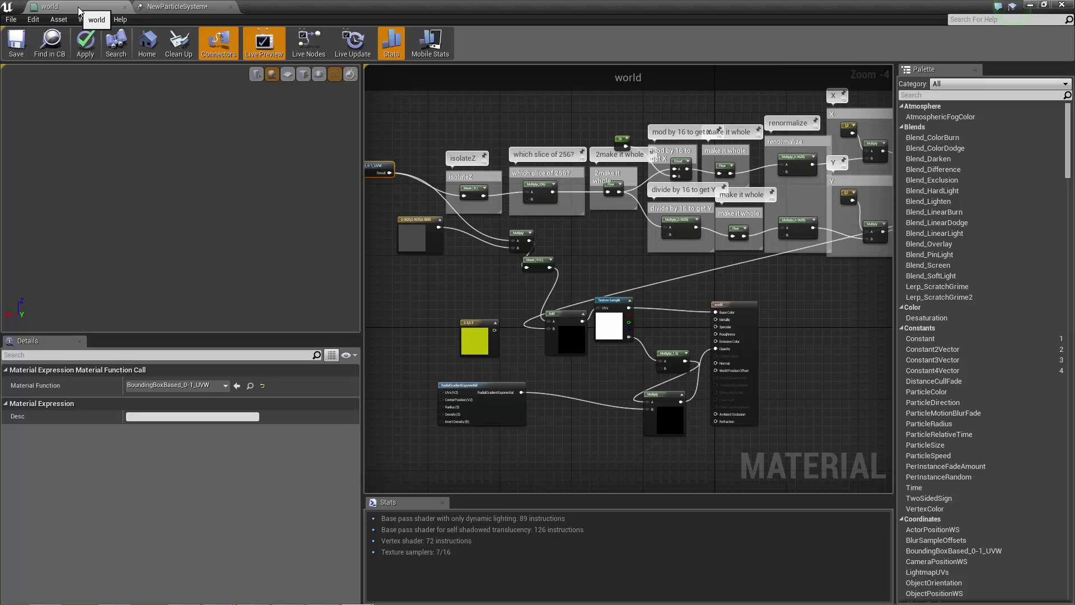
left_click(1029, 5)
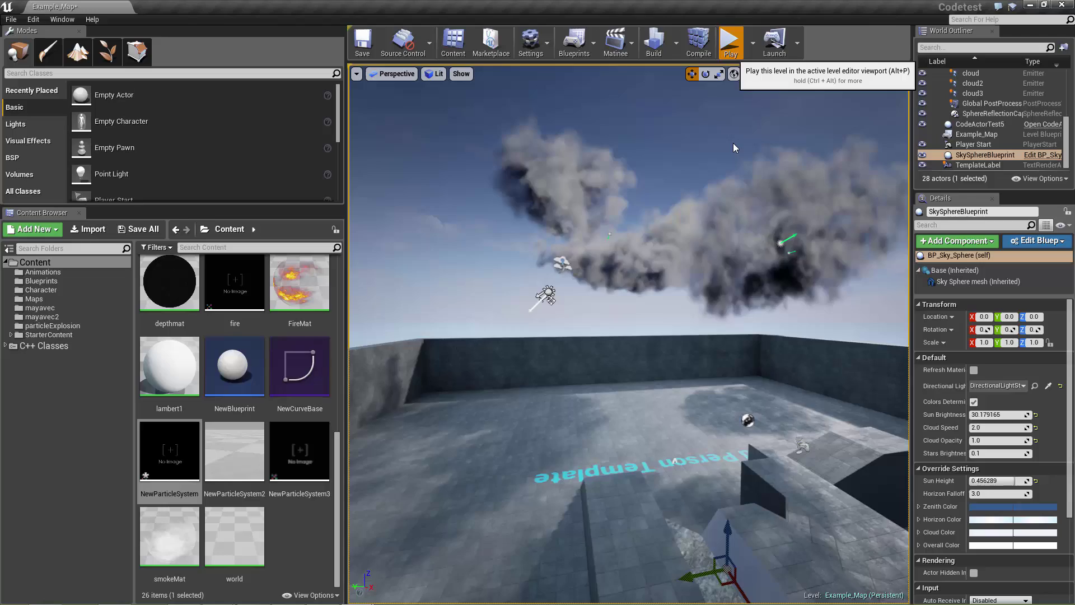
- Play the level and run the character around the arena to view the volumetric clouds from different directions
left_click(731, 42)
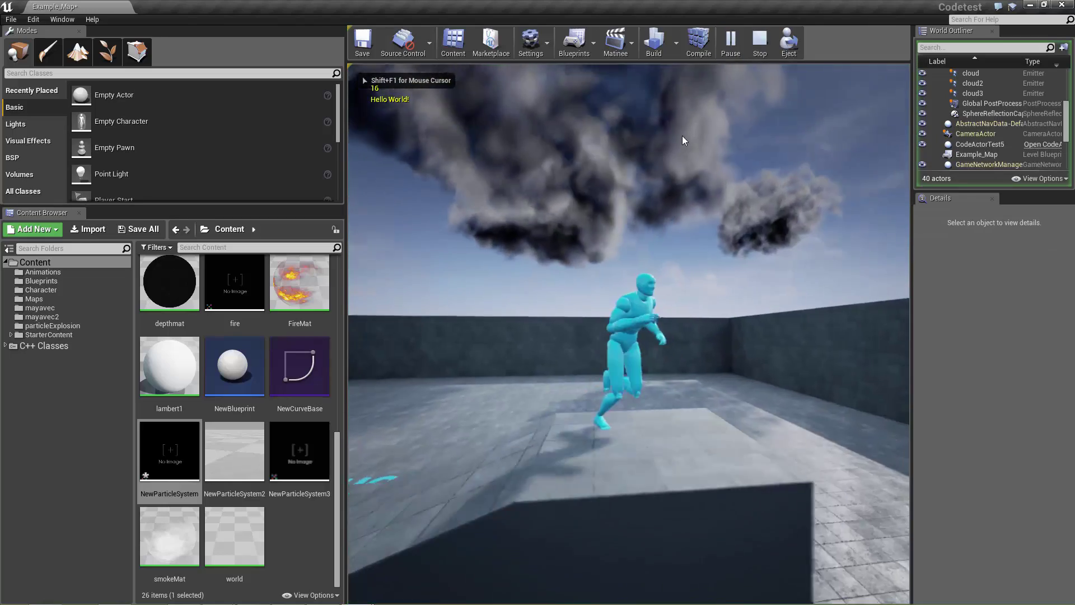
key("w")
key("space")
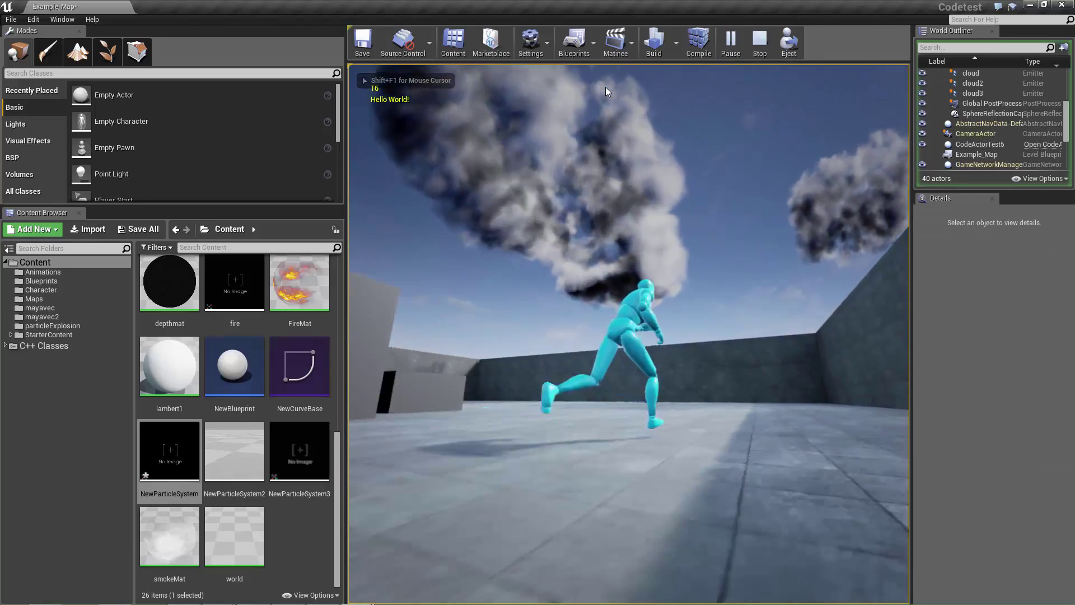
key("a")
key("s")
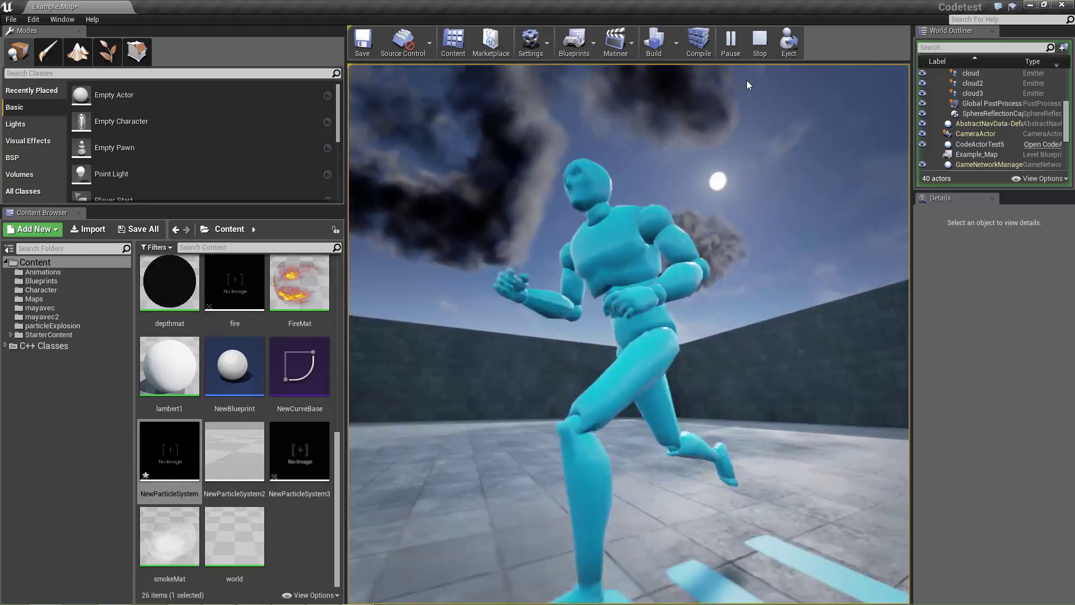
key("s")
key("d")
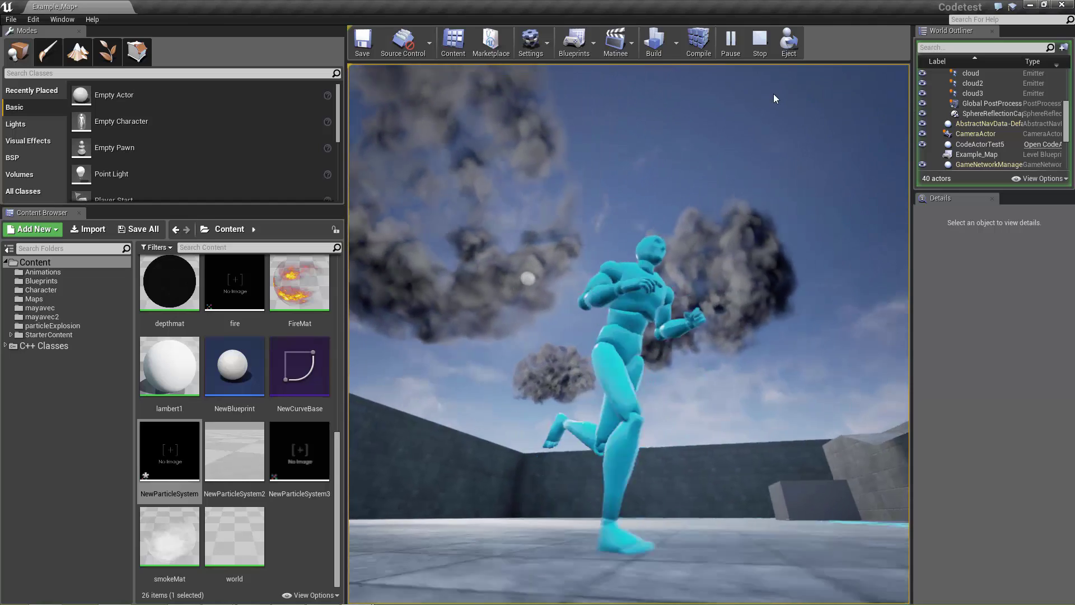
- Show the FPS counter through the stat console command, check performance while running beneath the clouds, and stop playing
key("grave")
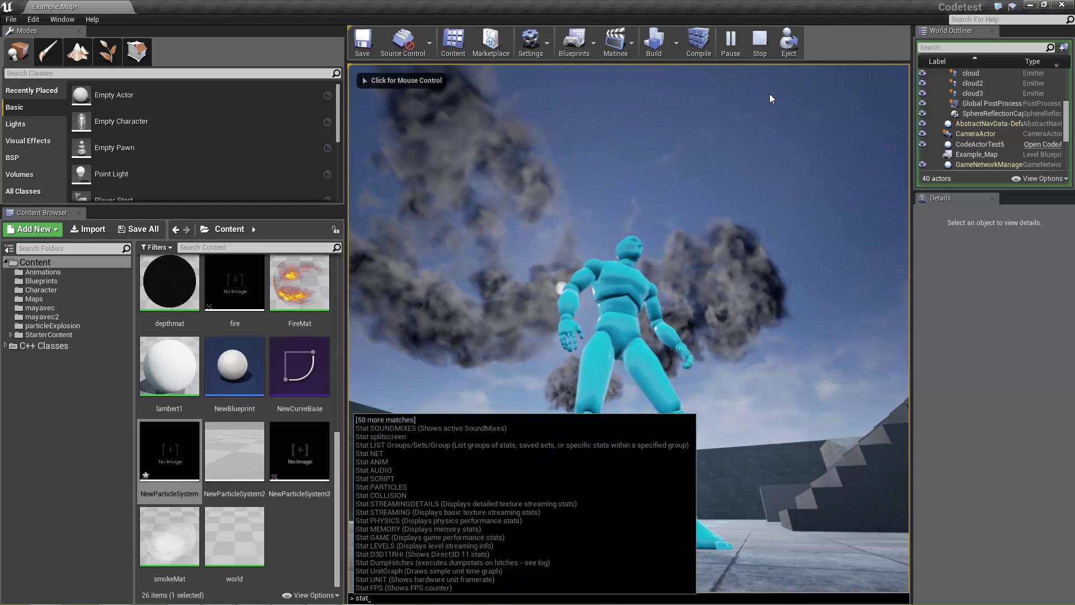
key("d")
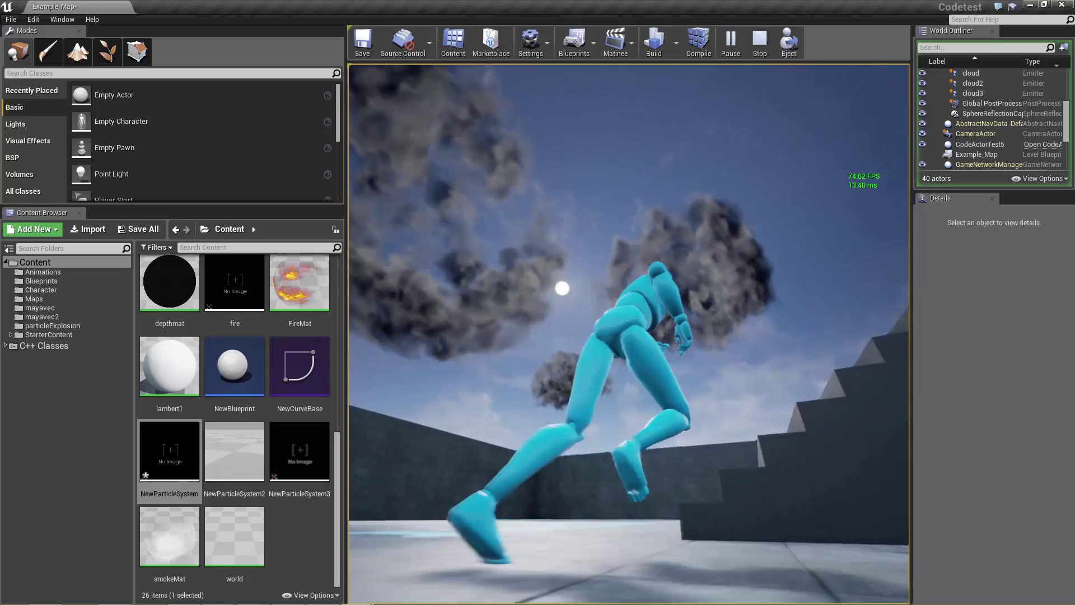
key("a")
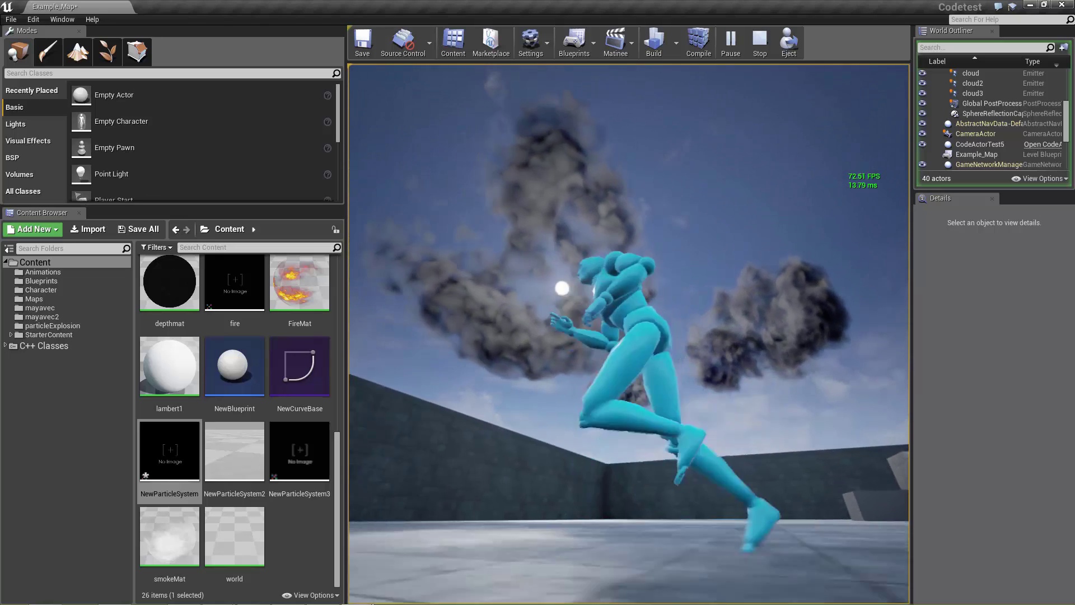
key("alt+Tab")
left_click(605, 247)
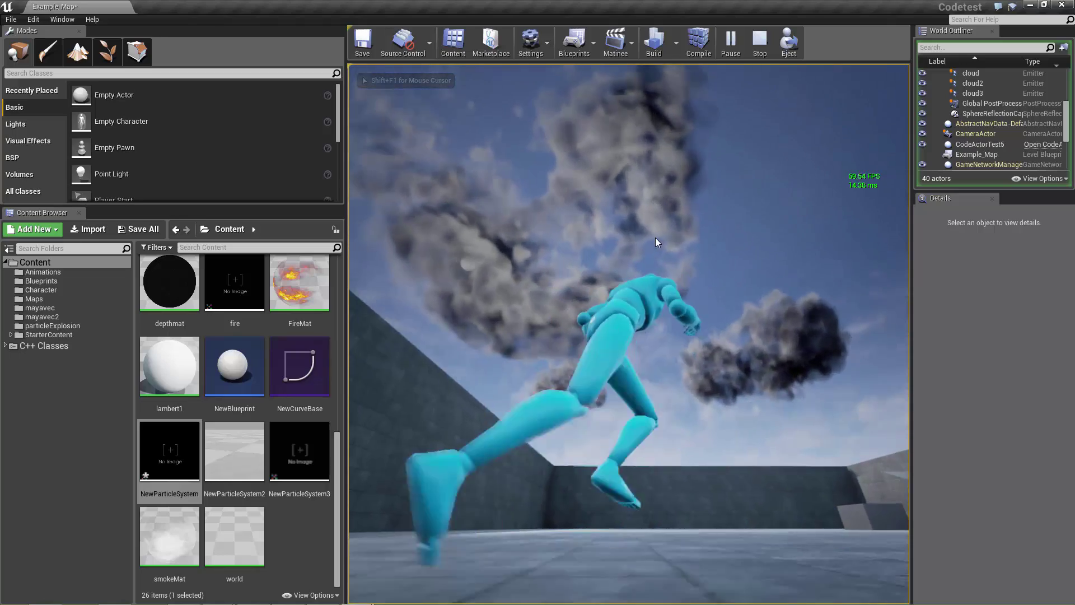
key("Escape")
left_click(607, 234)
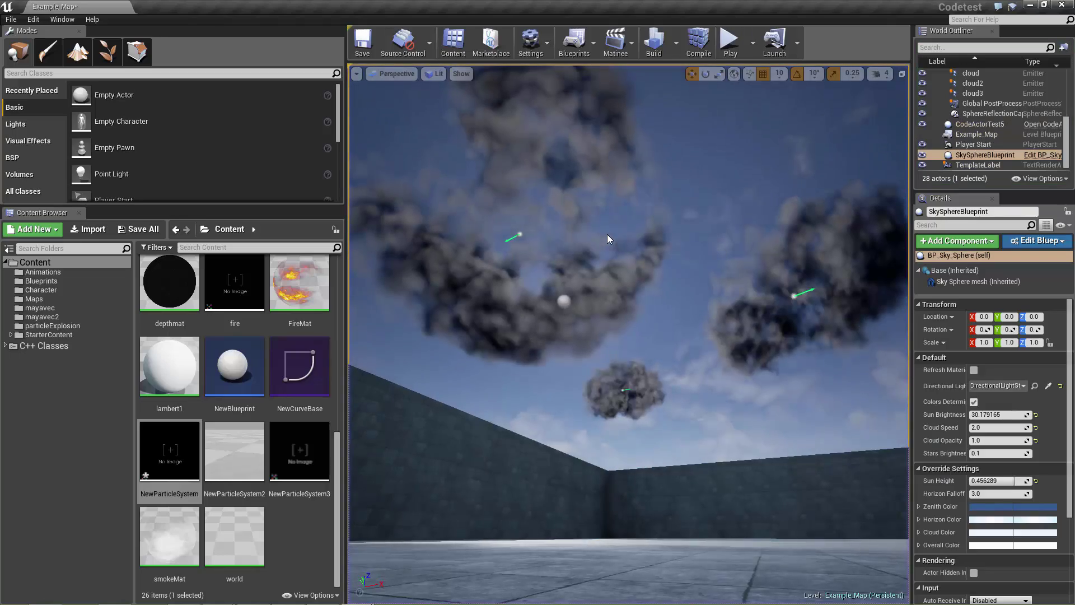
- Select DirectionalLightStationary and rotate it to change the direction of the light on the clouds
right_click_drag(672, 260, 614, 295)
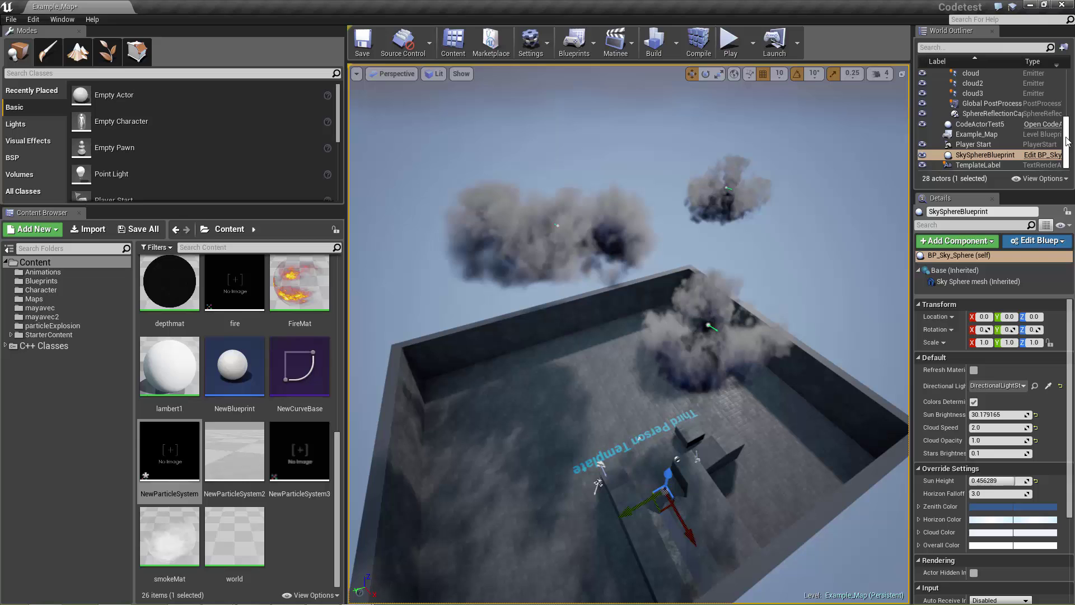
left_click(995, 113)
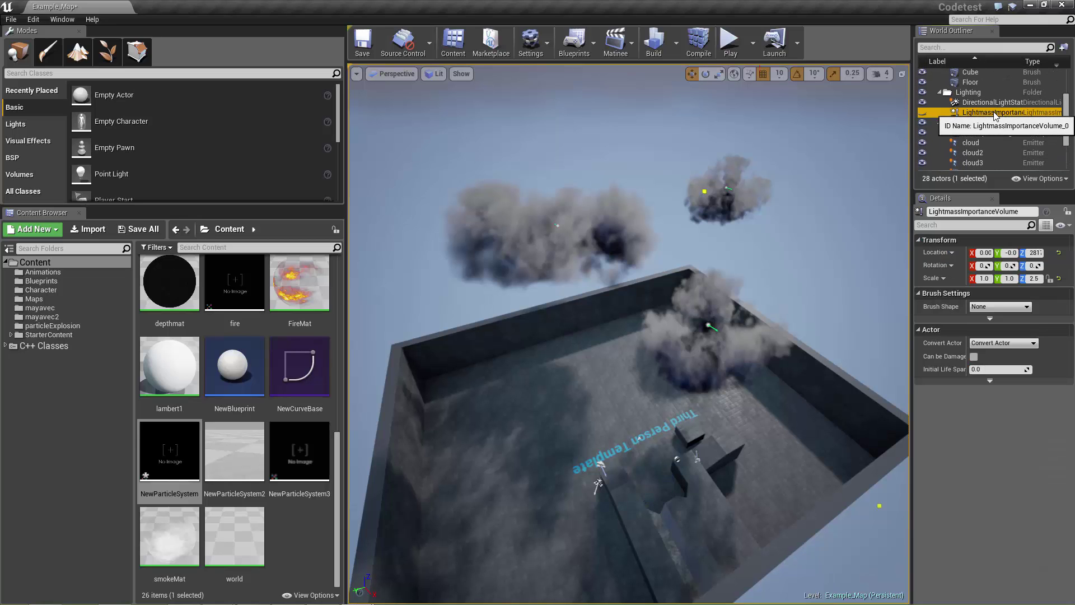
left_click(991, 103)
left_click_drag(583, 522, 541, 537)
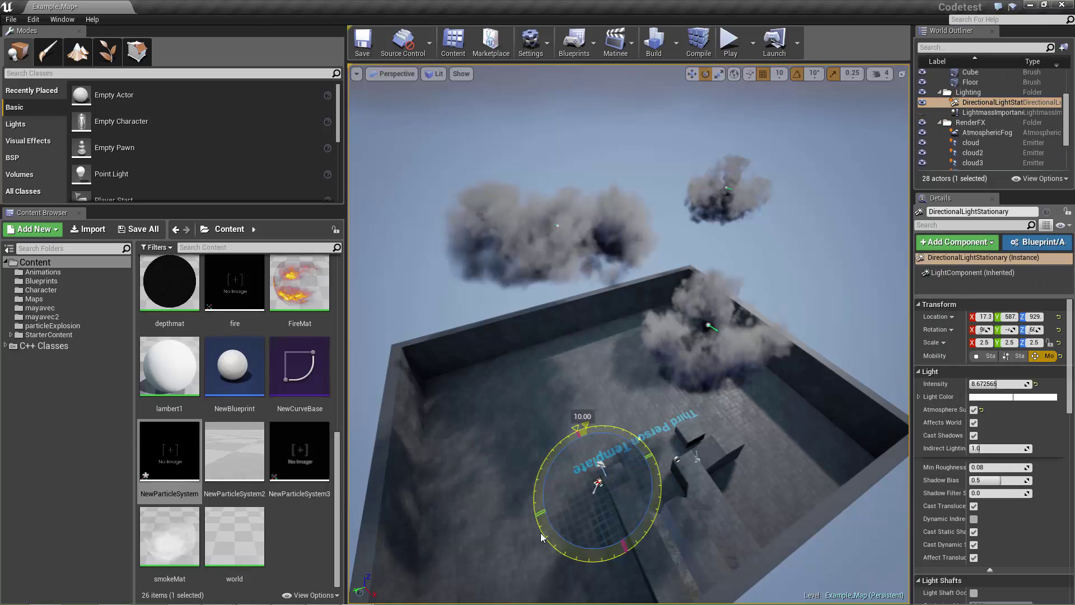
left_click_drag(419, 393, 627, 455)
left_click_drag(804, 393, 595, 294, "alt")
- Select the cloud3 emitter, move it slightly along Y to about 130, and rotate it to stand the cloud upright
left_click(585, 237)
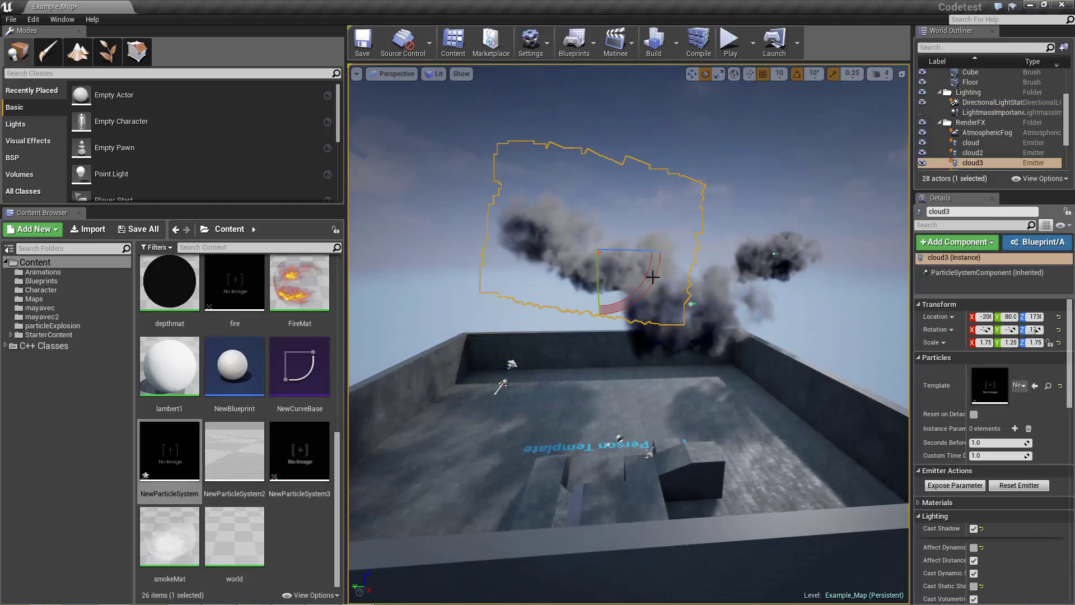
right_click_drag(673, 282, 542, 243)
left_click_drag(559, 219, 590, 217)
key("e")
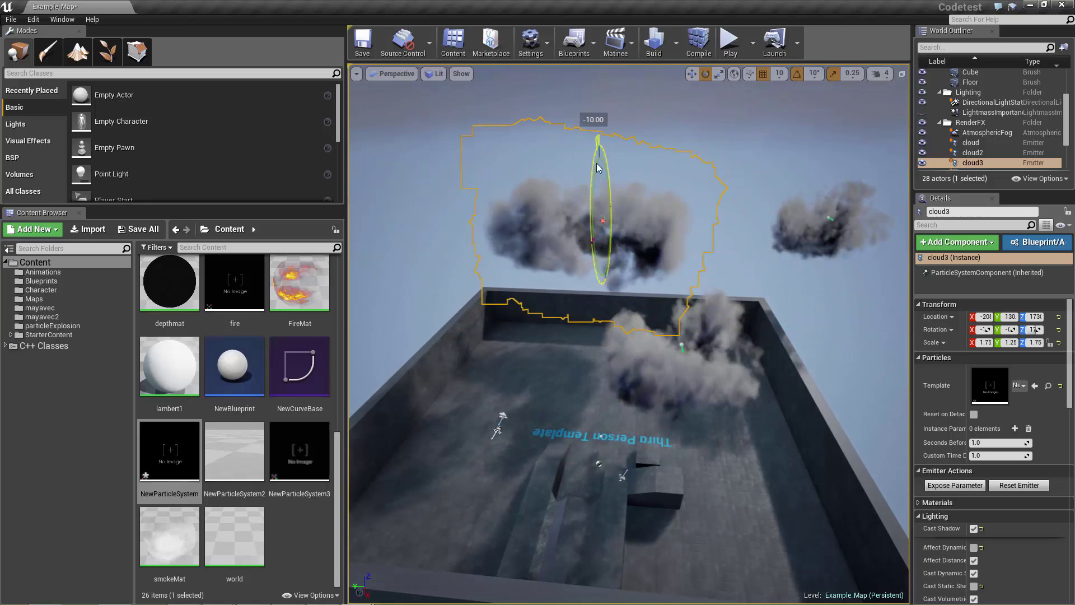
left_click_drag(598, 168, 623, 442)
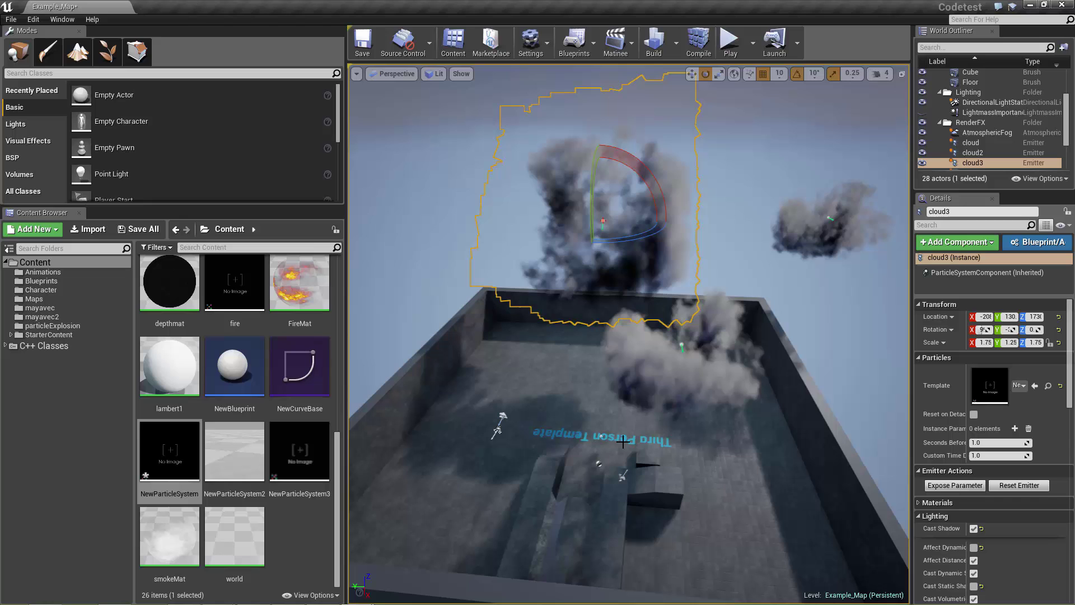
left_click_drag(594, 174, 590, 314)
- Move cloud3 along negative Y and scale it up to 3.25, 2.75, 3.25
key("w")
left_click_drag(559, 222, 655, 231)
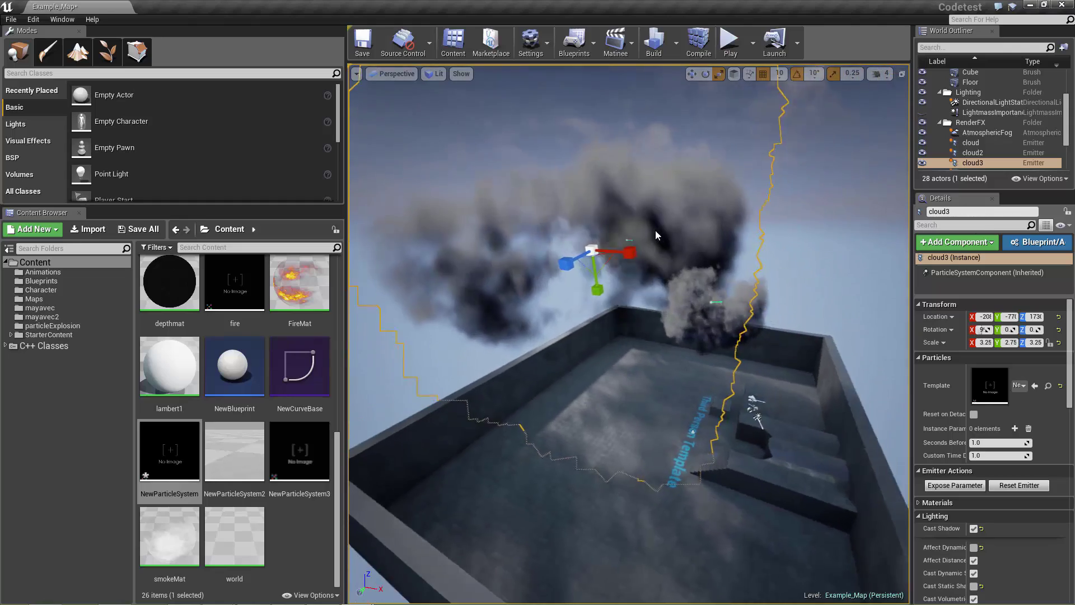
right_click_drag(655, 231, 552, 241)
left_click_drag(590, 248, 644, 244)
- Reposition the enlarged cloud3 farther along negative Y, shift it along X, and raise it to a Z location of about 2430
left_click_drag(601, 343, 610, 185, "alt")
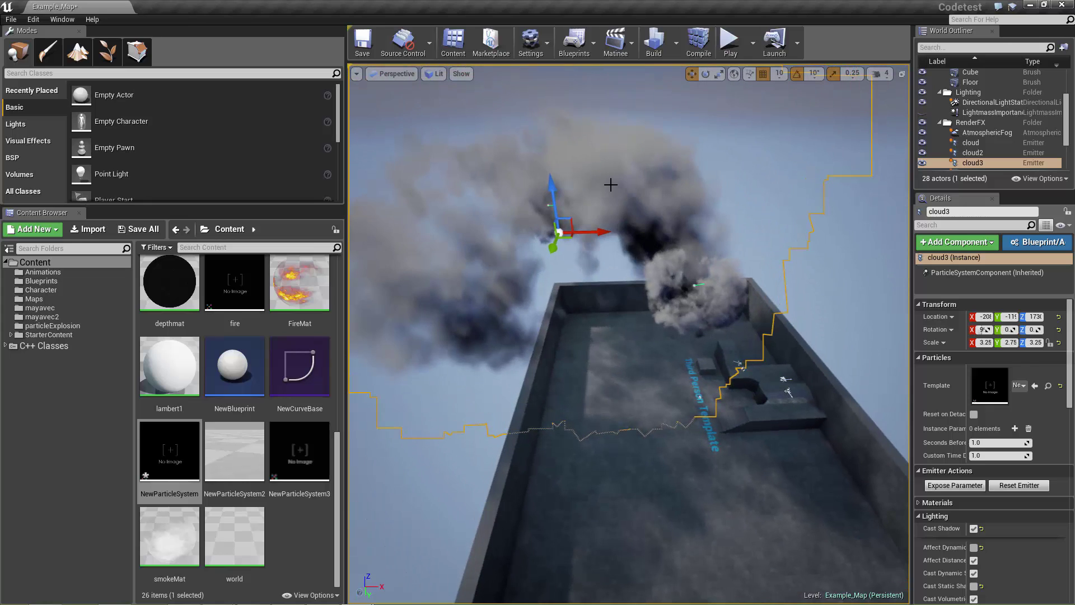
right_click_drag(620, 312, 574, 238)
mouse_move(635, 238)
left_mouse_down()
mouse_move(566, 253)
mouse_move(659, 232)
mouse_move(635, 238)
left_mouse_up()
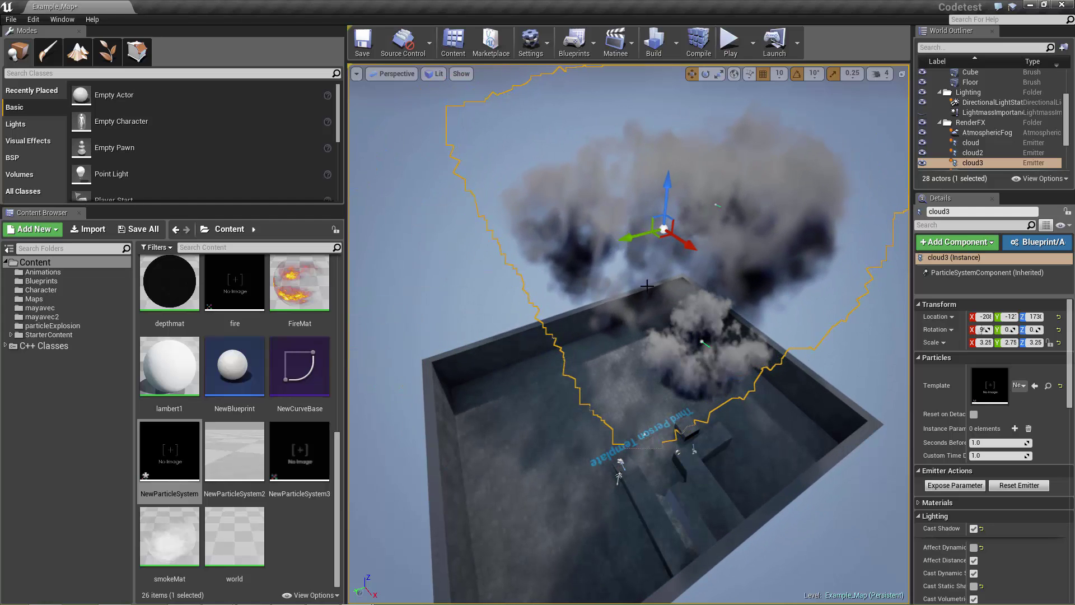
right_click_drag(646, 285, 610, 233)
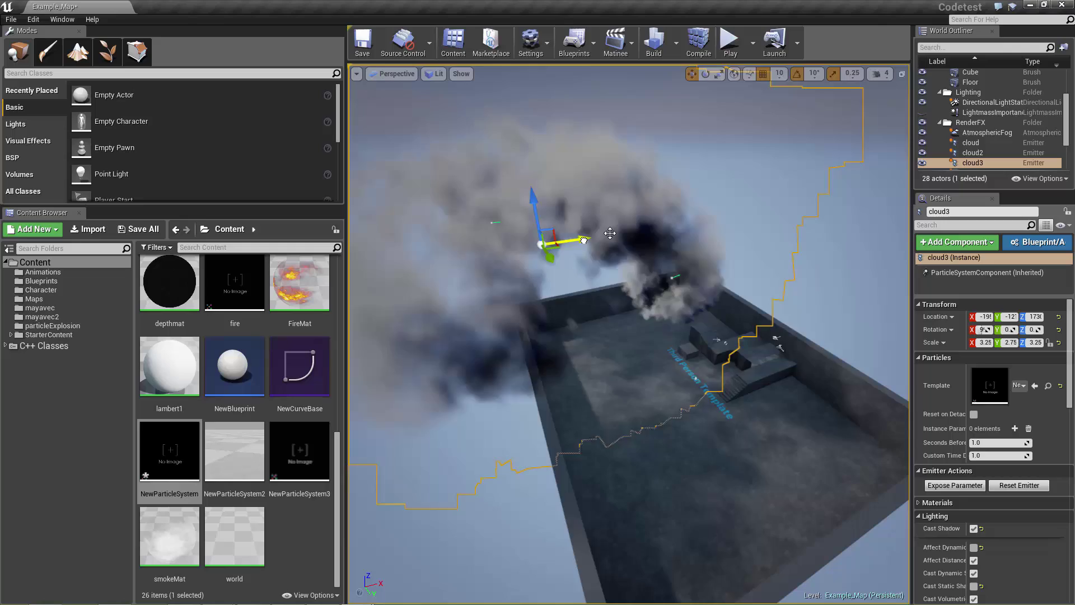
left_click_drag(610, 233, 581, 238)
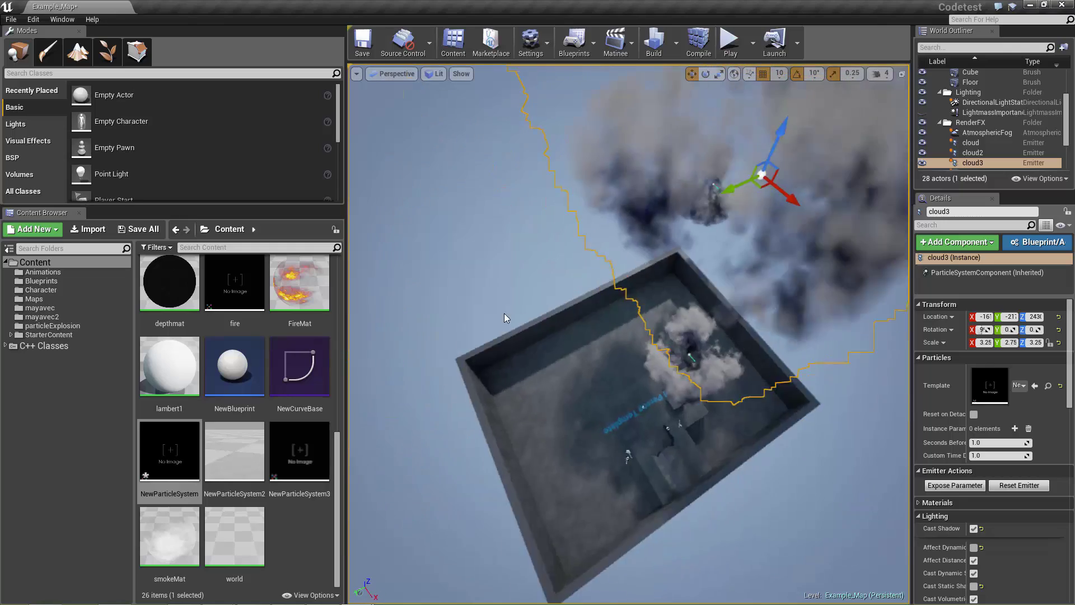